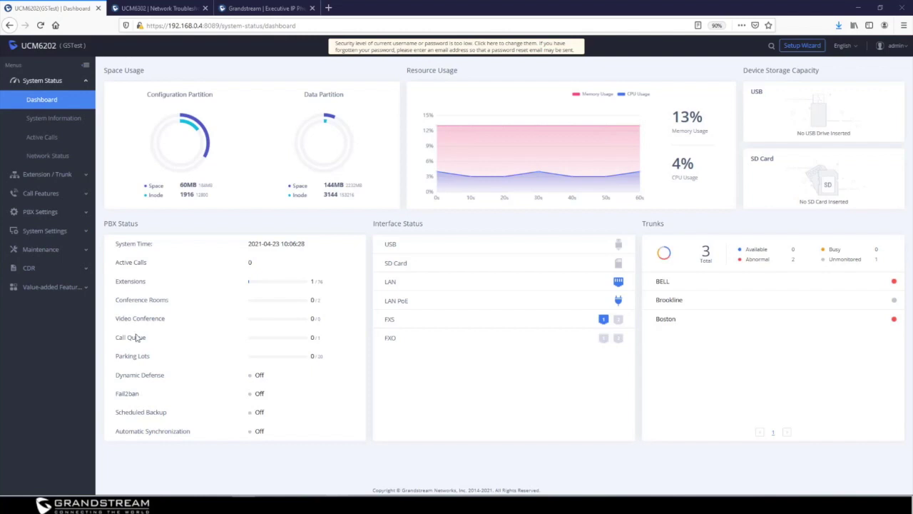
# Open the Traceroute tool under Maintenance > Network Troubleshooting
pyautogui.click(50, 252)
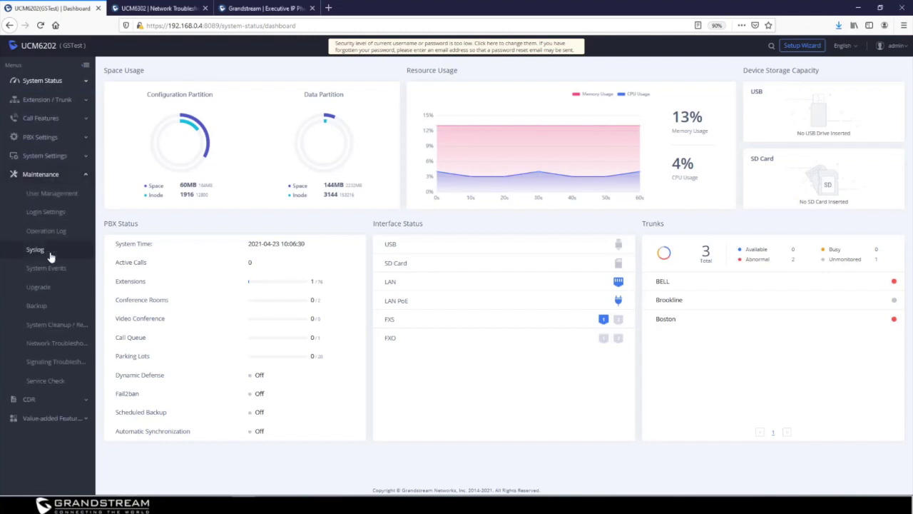
pyautogui.click(60, 345)
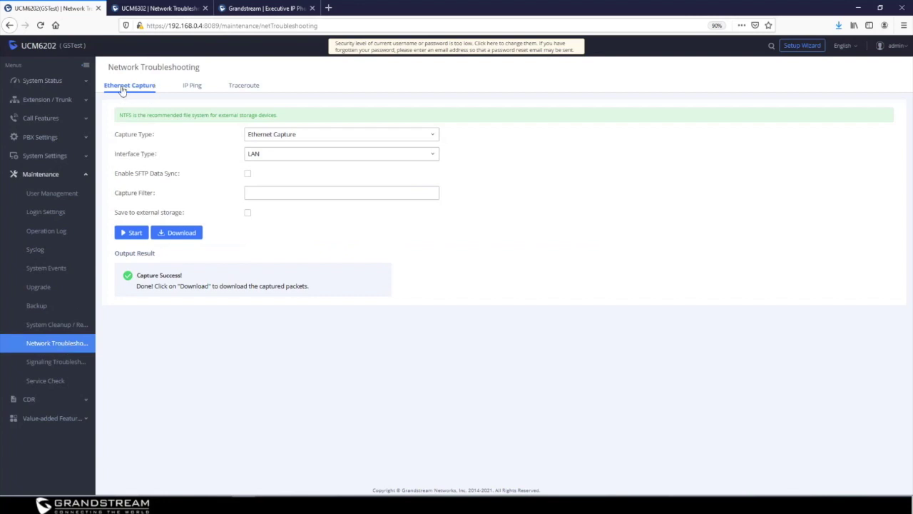
pyautogui.click(192, 92)
pyautogui.click(249, 88)
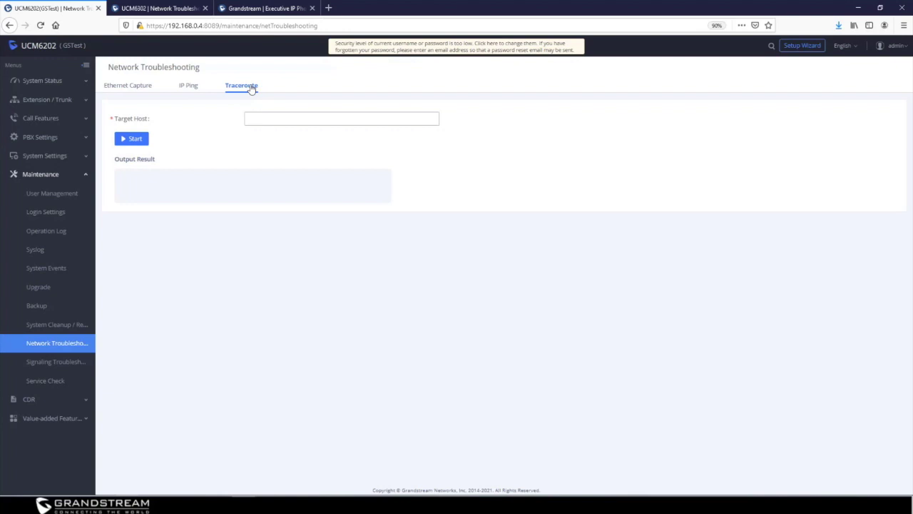
# Run a traceroute to grandstream.com, then stop it
pyautogui.click(291, 123)
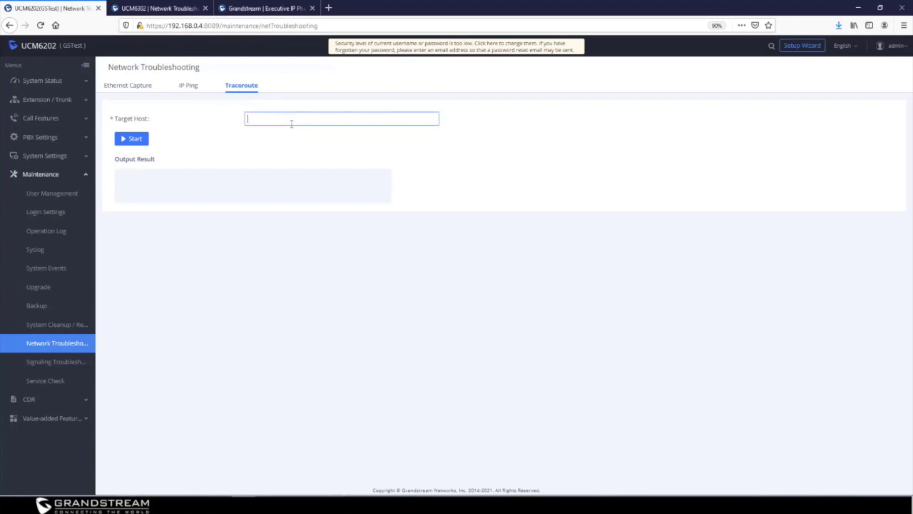
pyautogui.write('grandstrea')
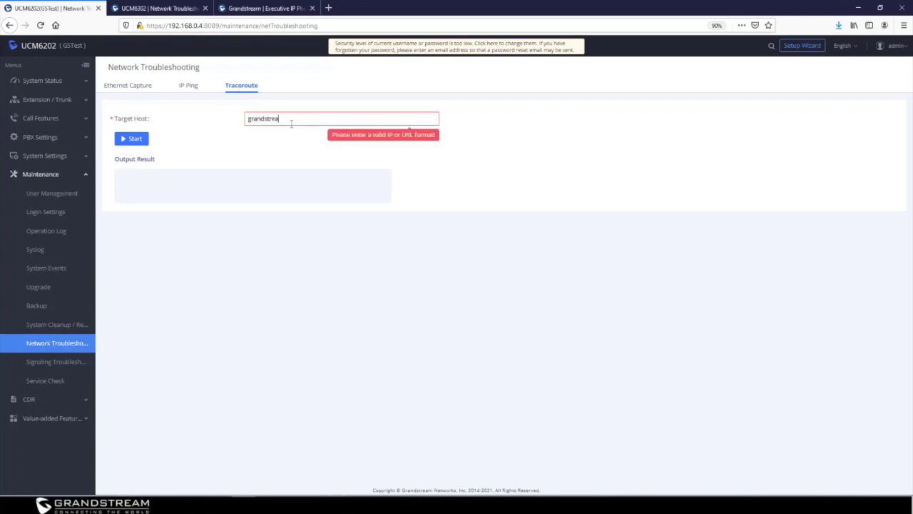
pyautogui.write('m.com')
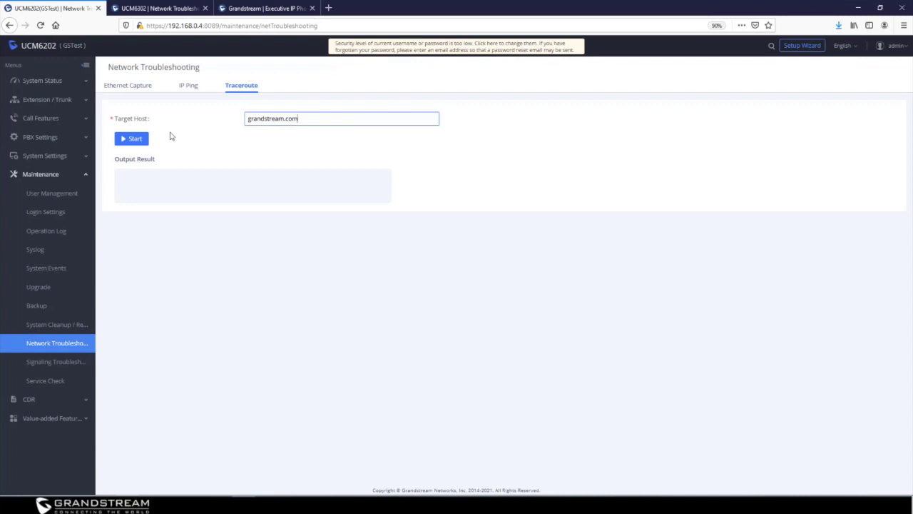
pyautogui.click(133, 141)
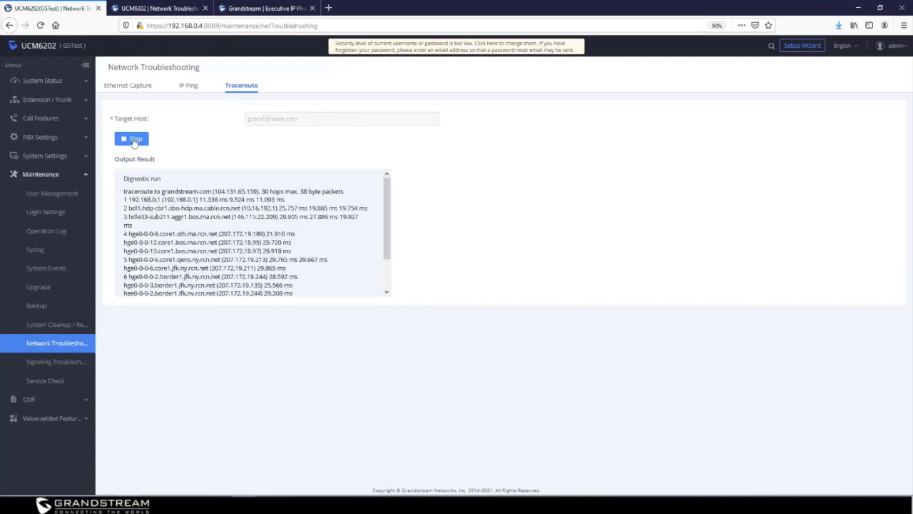
pyautogui.click(133, 141)
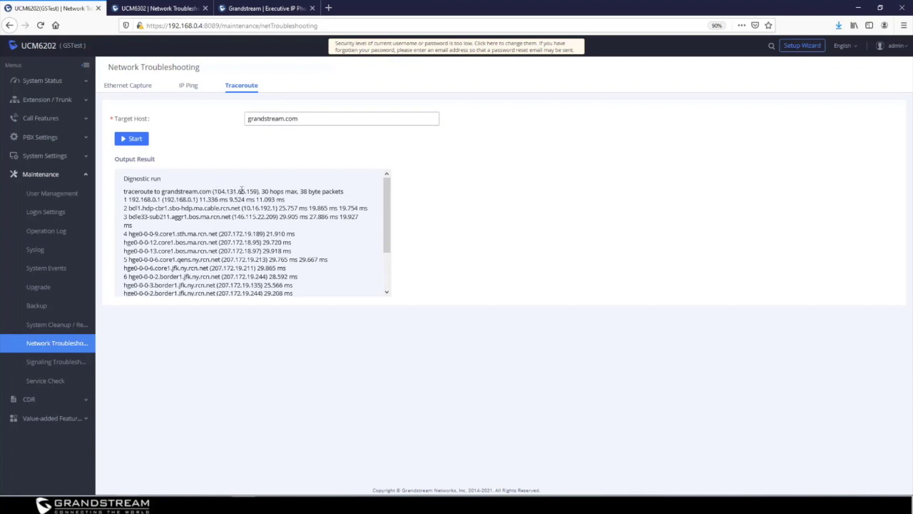
# Highlight the resolved address 104.131.65.159 and the details of the first three hops
pyautogui.doubleClick(241, 190)
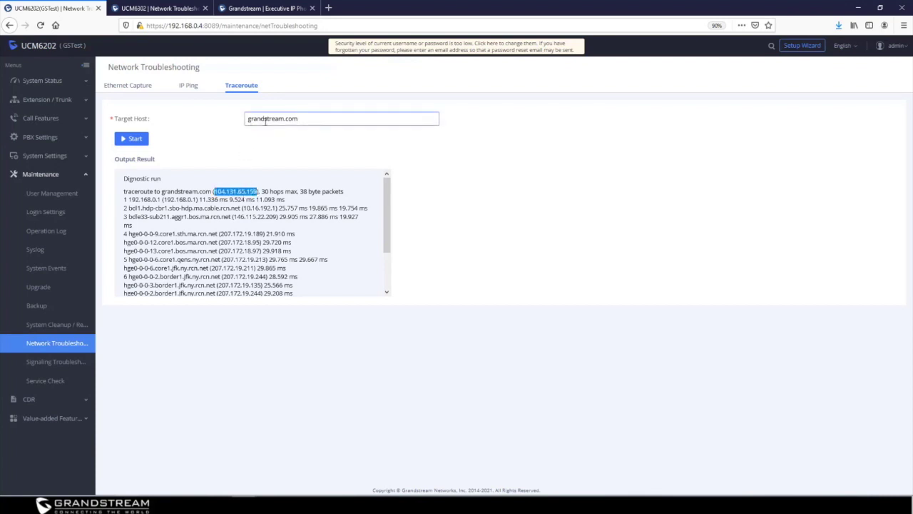
pyautogui.click(326, 121)
pyautogui.moveTo(129, 200); pyautogui.dragTo(291, 203)
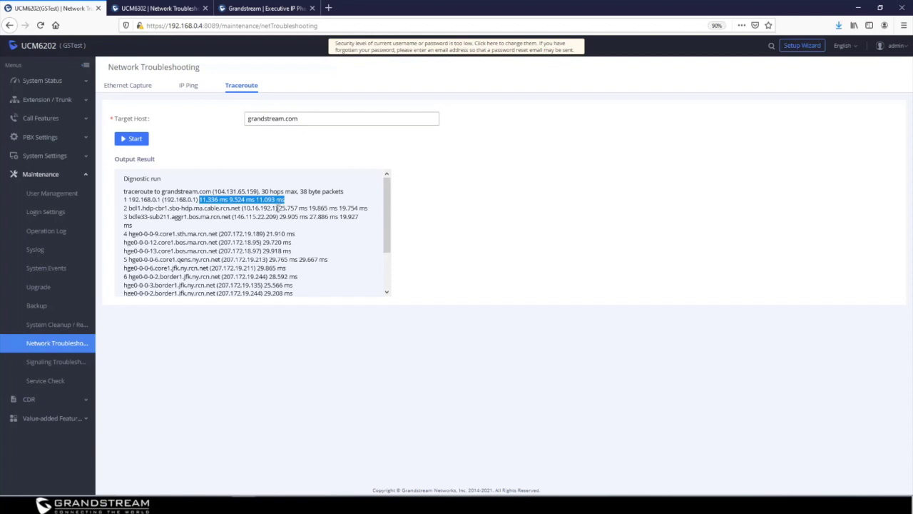
pyautogui.moveTo(125, 207); pyautogui.dragTo(239, 208)
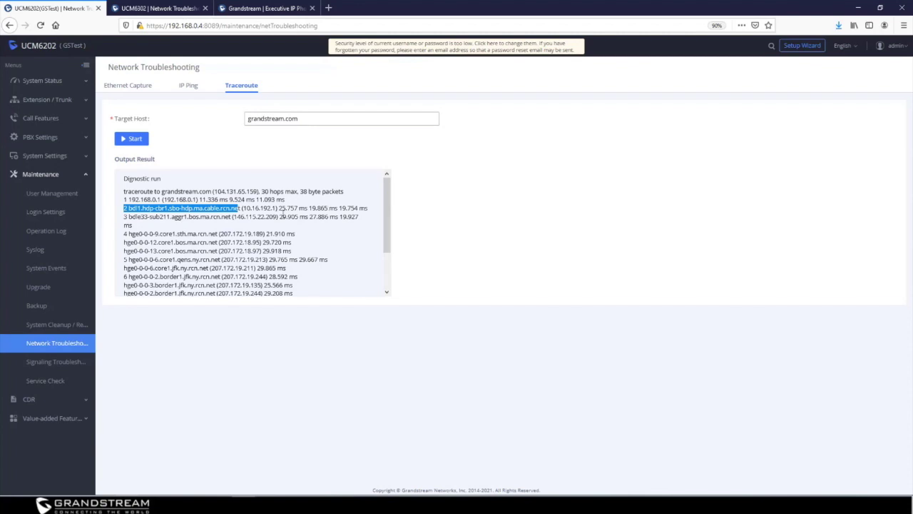
pyautogui.moveTo(123, 217); pyautogui.dragTo(220, 221)
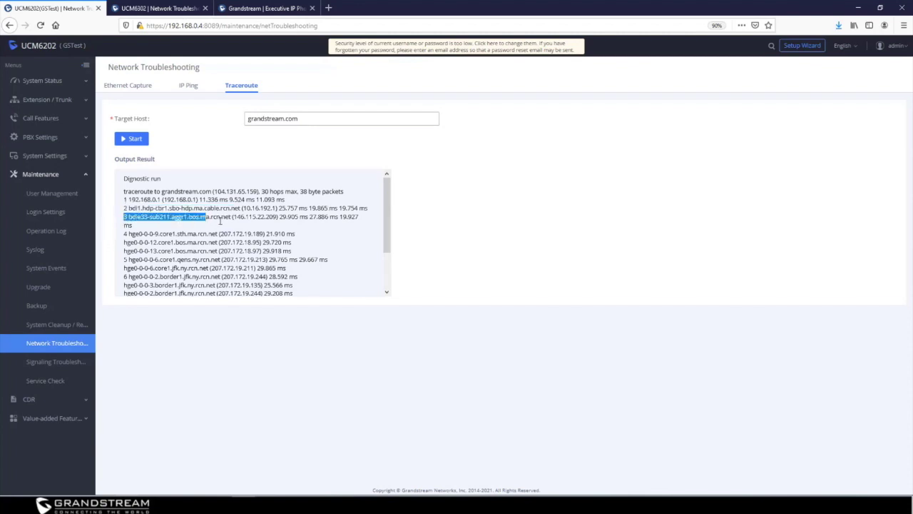
pyautogui.click(193, 86)
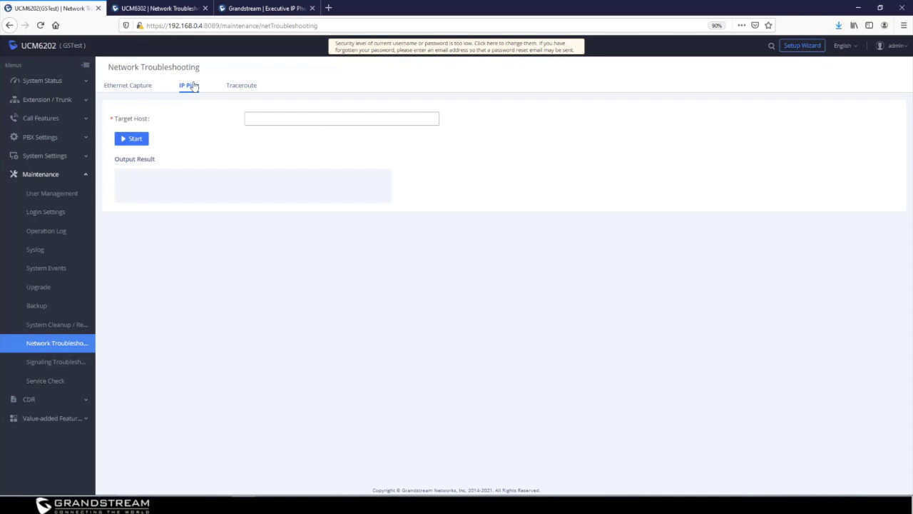
# Ping grandstream.com and highlight its resolved address in the output
pyautogui.click(279, 119)
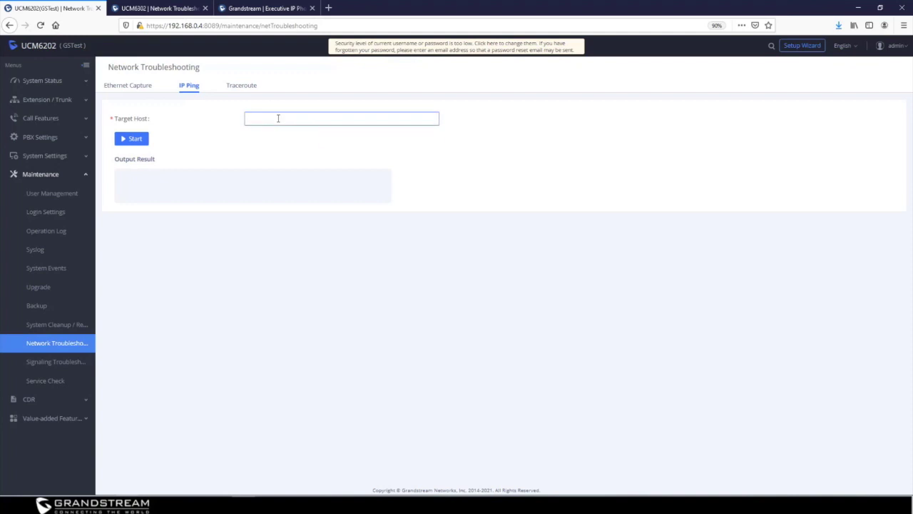
pyautogui.write('grandstream')
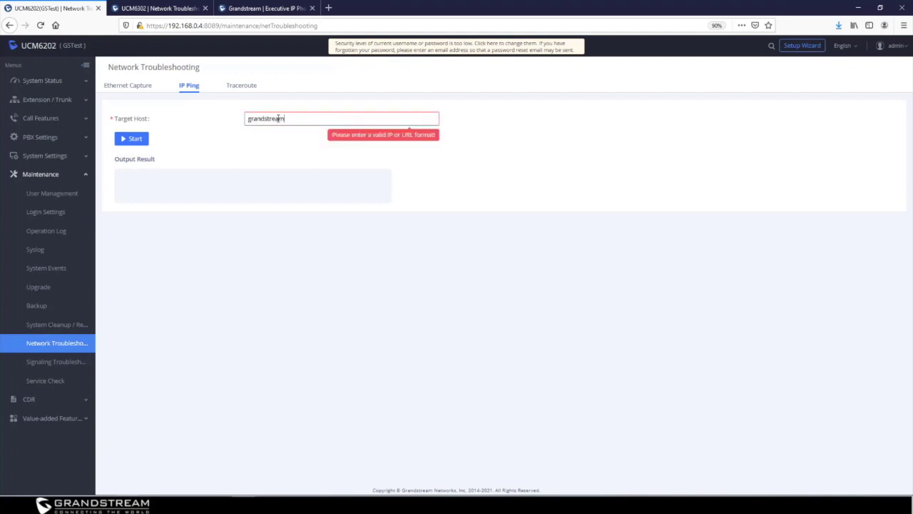
pyautogui.write('.com')
pyautogui.click(143, 140)
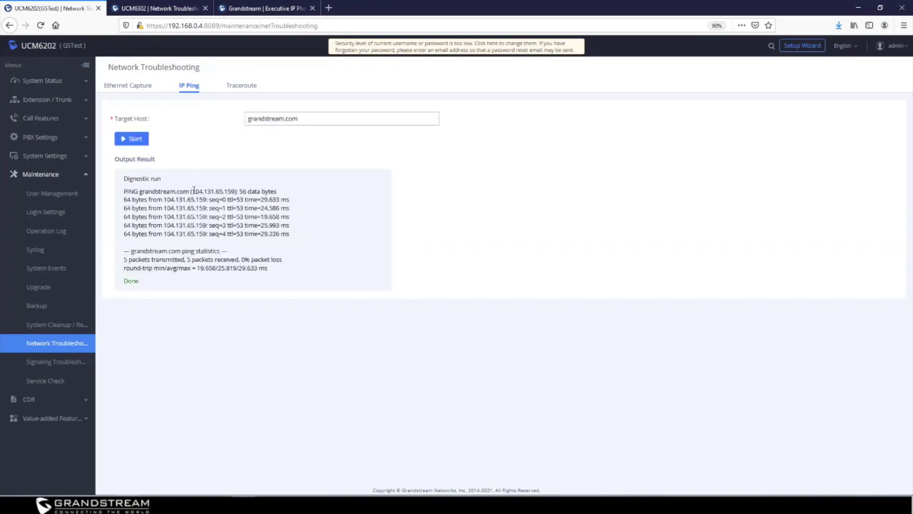
pyautogui.moveTo(191, 191); pyautogui.dragTo(237, 191)
# Review the ping results, including the 29.633 ms first reply and the round-trip min/avg/max times
pyautogui.click(307, 118)
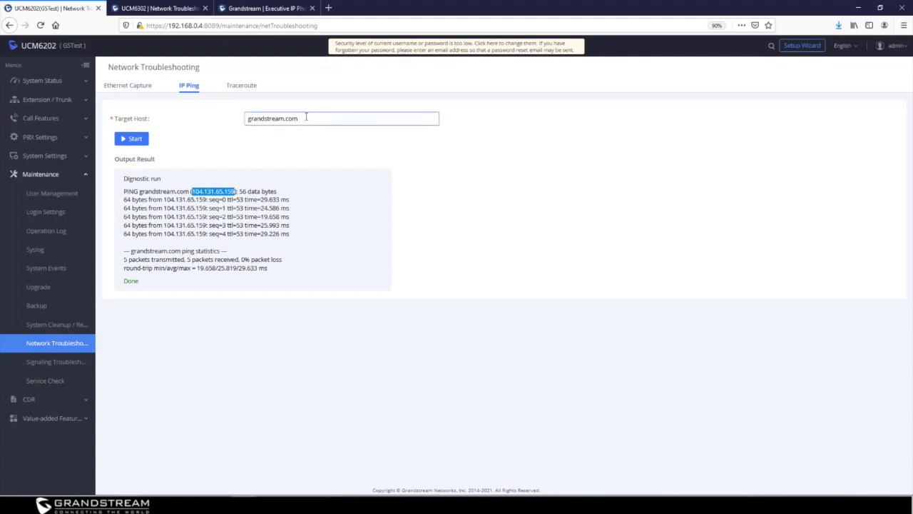
pyautogui.hotkey('ctrl', 'a')
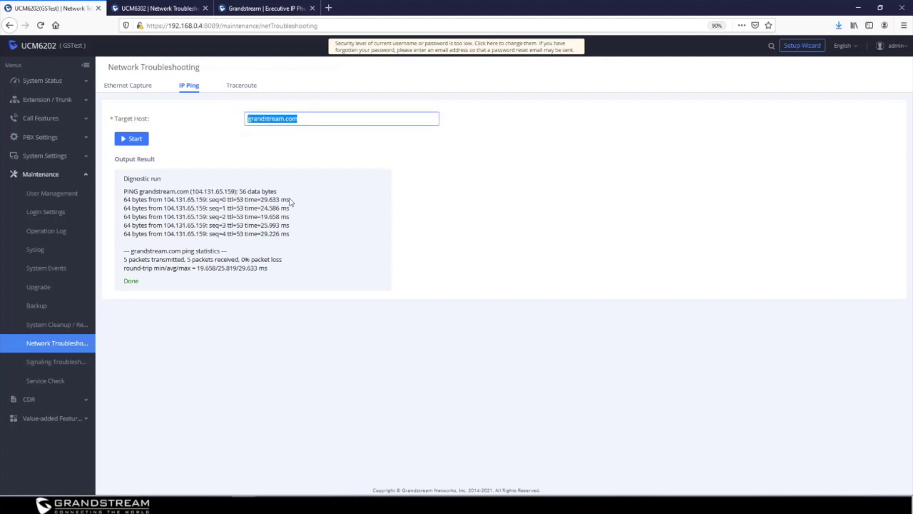
pyautogui.moveTo(291, 199); pyautogui.dragTo(262, 200)
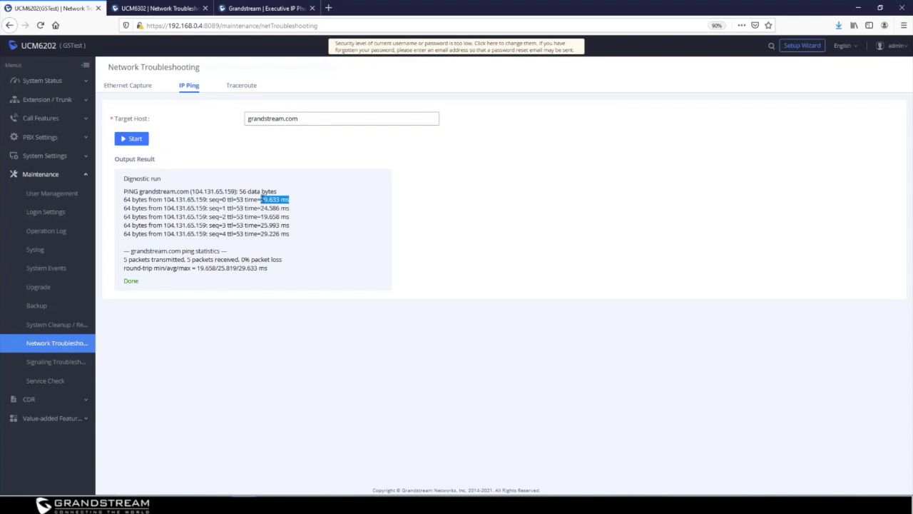
pyautogui.moveTo(267, 268); pyautogui.dragTo(196, 268)
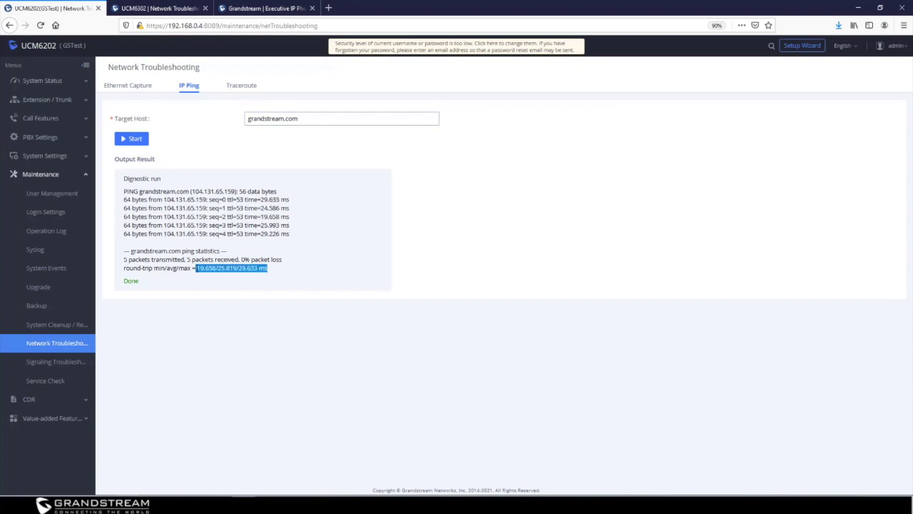
pyautogui.click(247, 283)
pyautogui.click(130, 86)
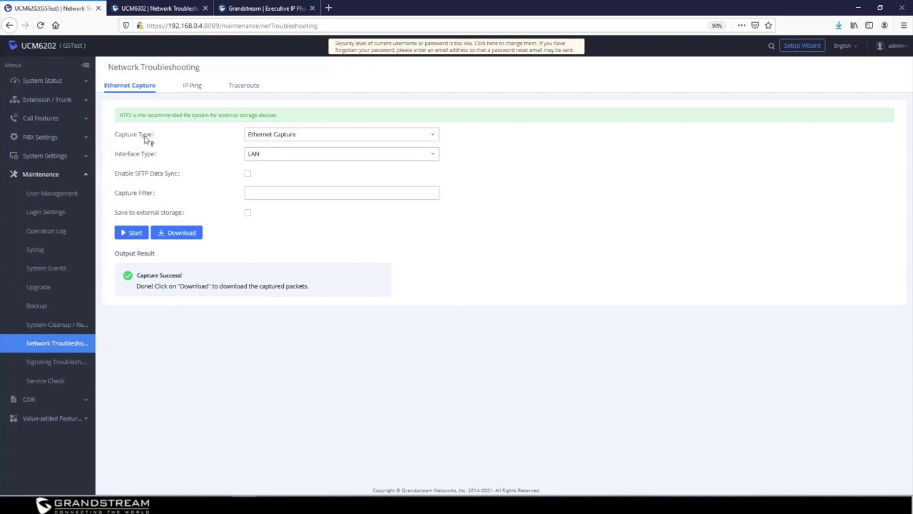
# Keep Ethernet Capture as the capture type and list the LAN and Local interface options
pyautogui.click(303, 138)
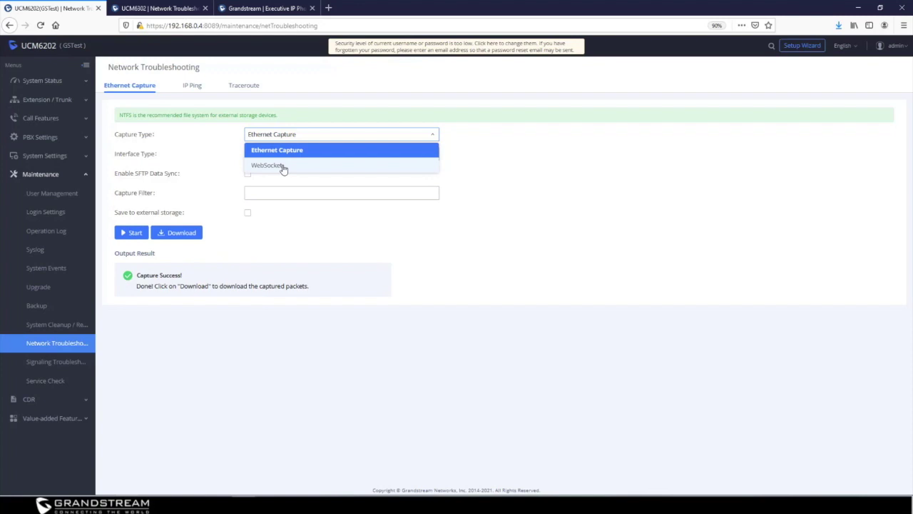
pyautogui.click(286, 150)
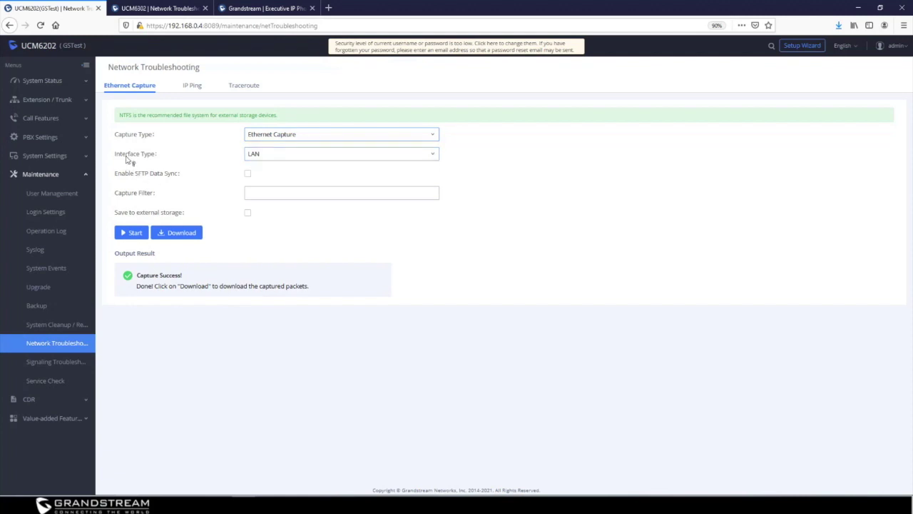
pyautogui.click(248, 155)
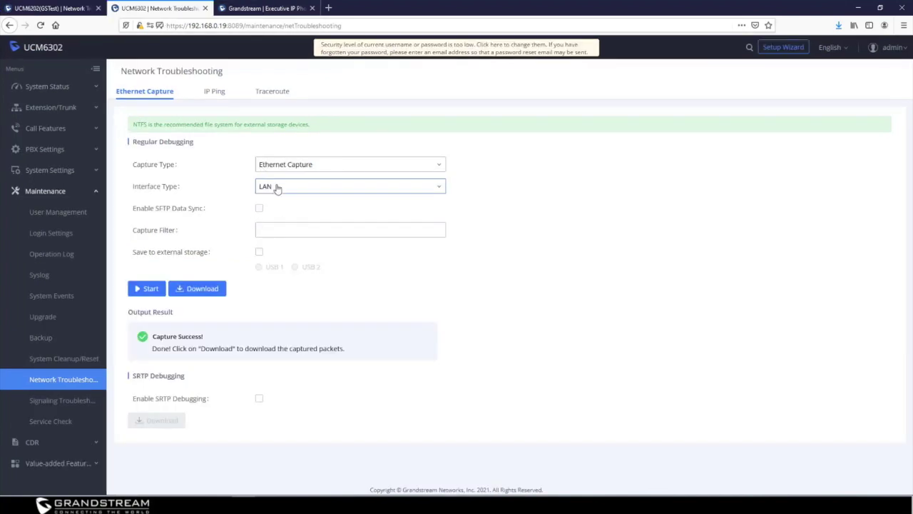
# Set the UCM6302's Ethernet capture interface type to WAN
pyautogui.click(277, 187)
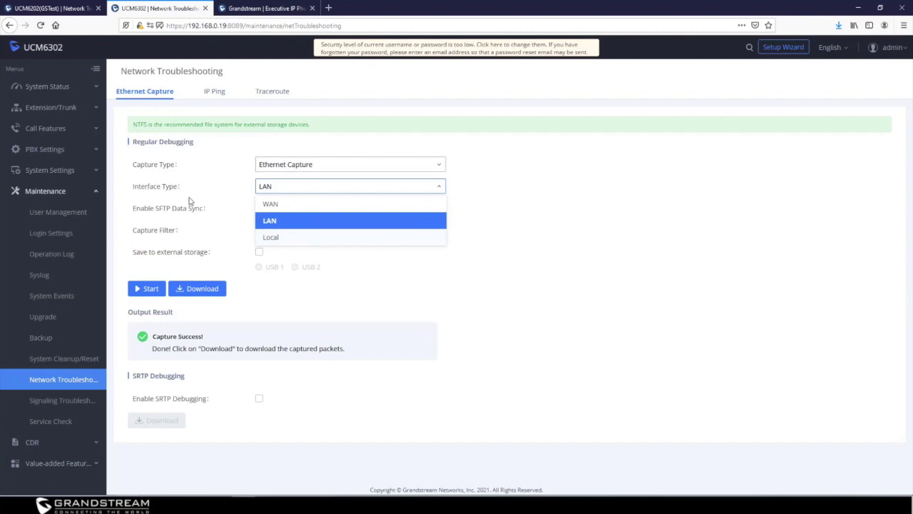
pyautogui.click(286, 205)
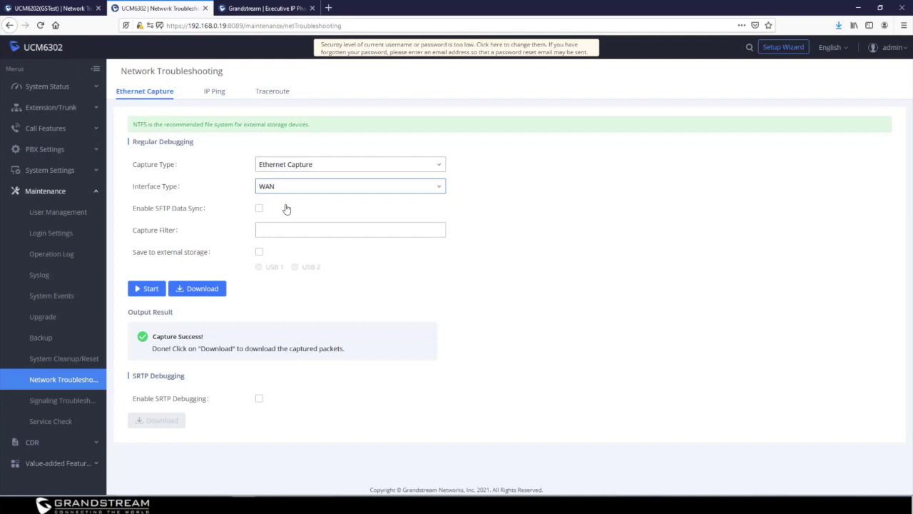
pyautogui.click(62, 8)
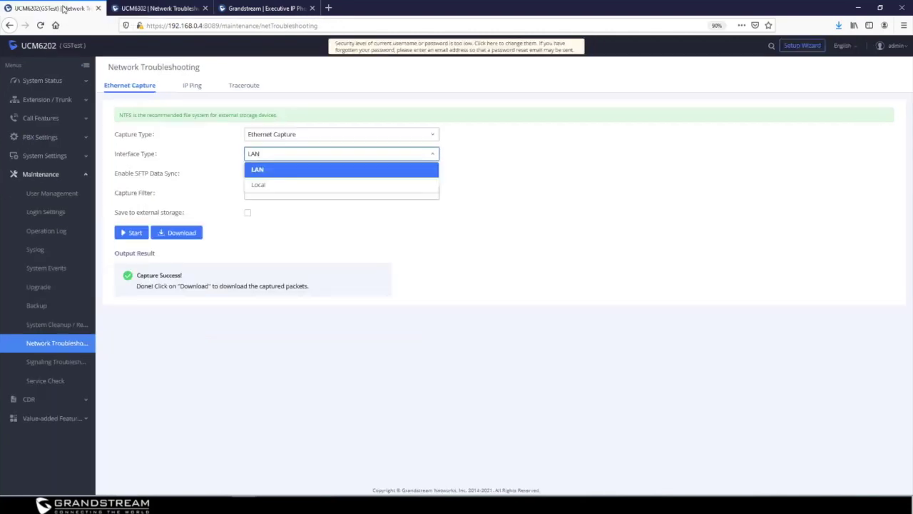
# Keep LAN as the capture interface and enable SFTP Data Sync
pyautogui.click(257, 174)
pyautogui.moveTo(131, 178)
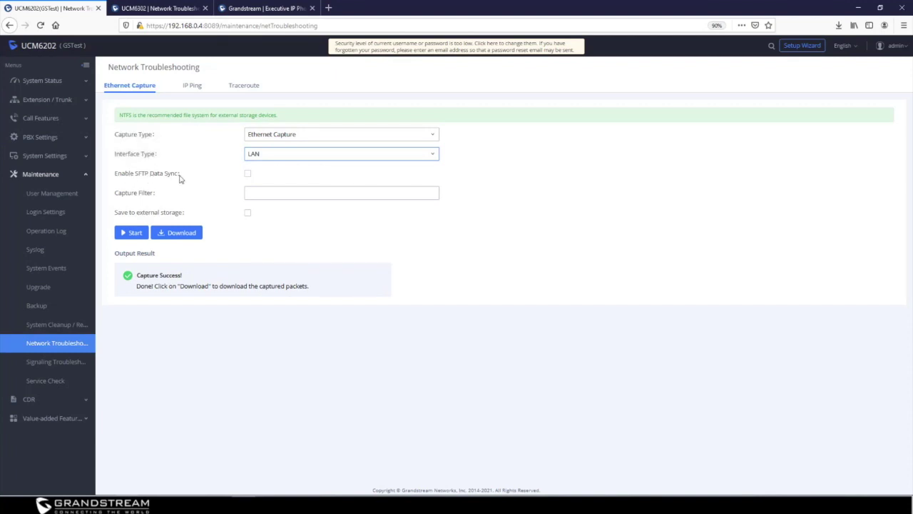
pyautogui.moveTo(124, 220)
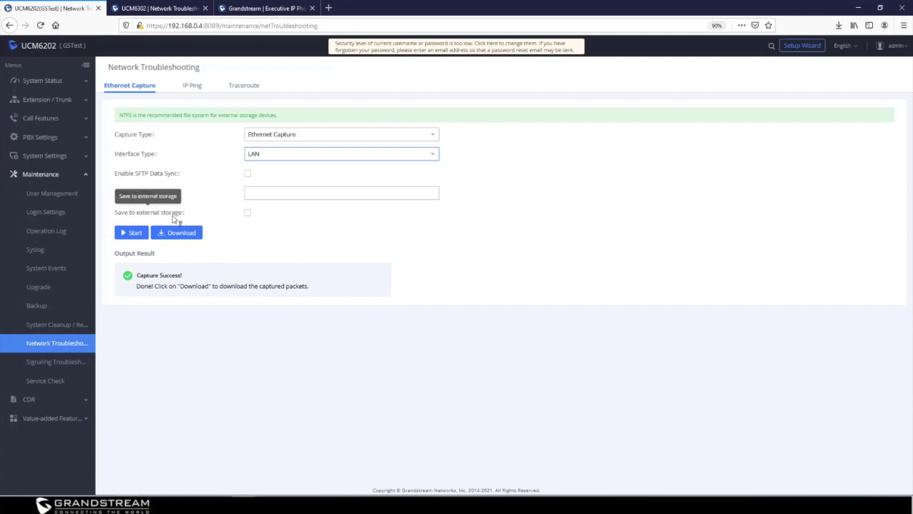
pyautogui.click(247, 175)
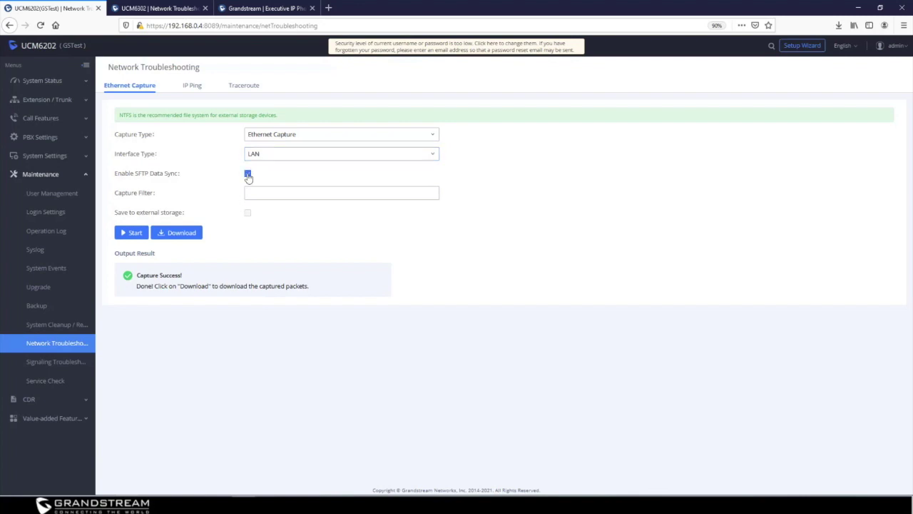
# Check the SFTP settings on the Maintenance > Backup Data Sync tab
pyautogui.click(37, 306)
pyautogui.click(191, 86)
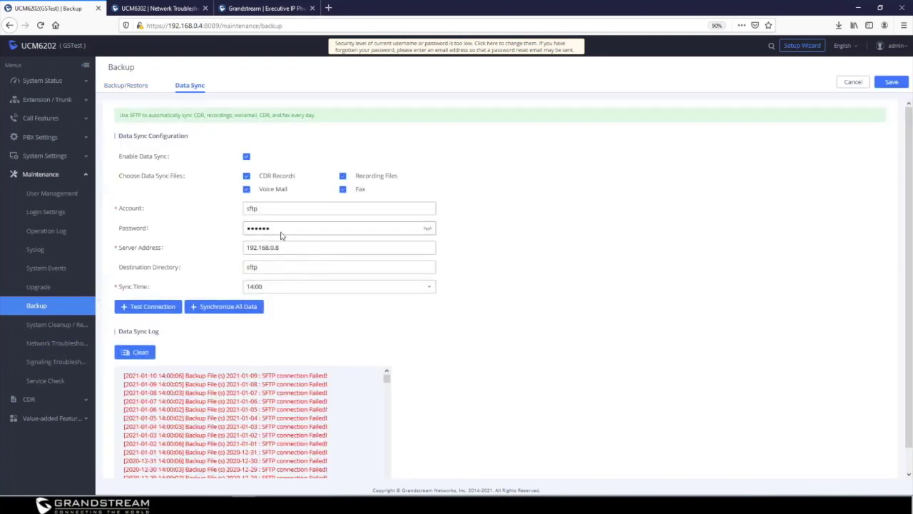
pyautogui.click(66, 345)
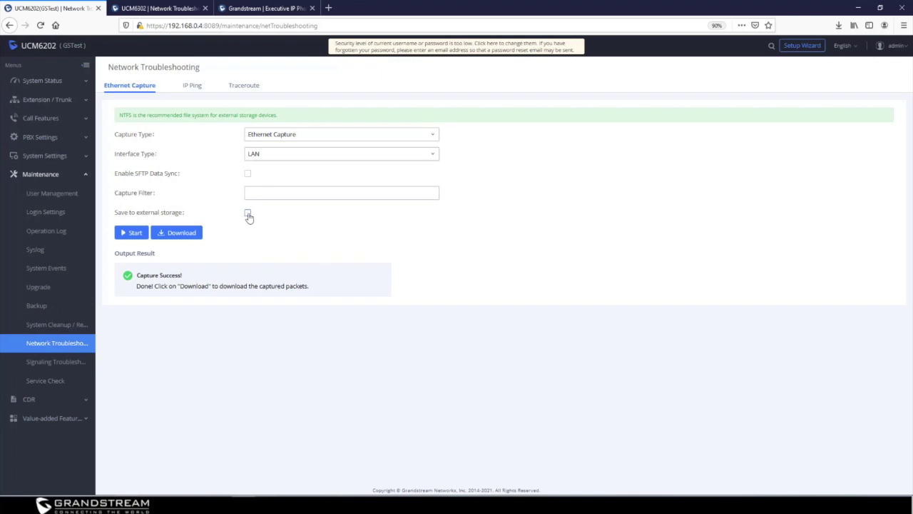
pyautogui.click(248, 214)
pyautogui.click(140, 239)
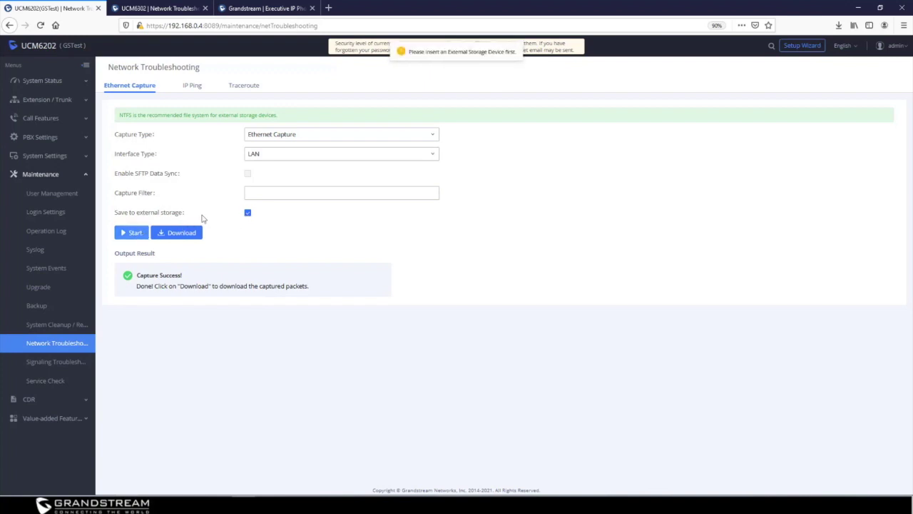
pyautogui.click(125, 239)
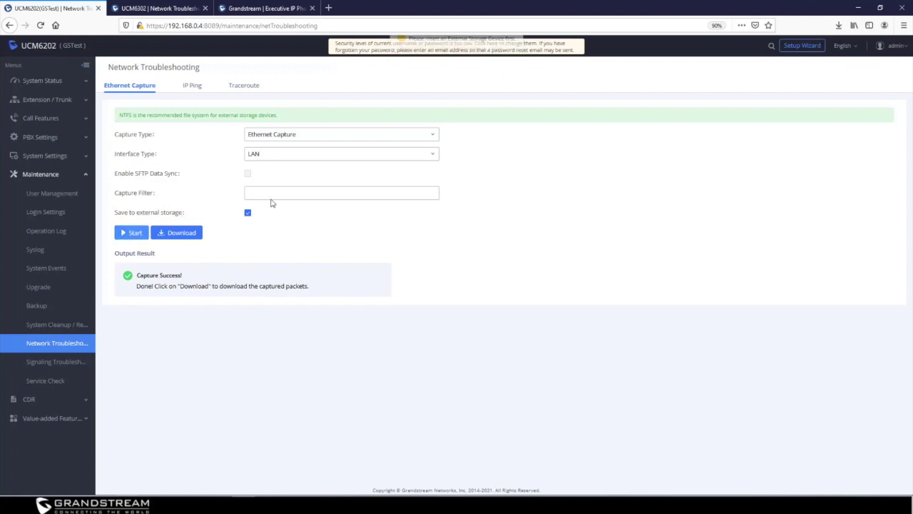
pyautogui.click(248, 216)
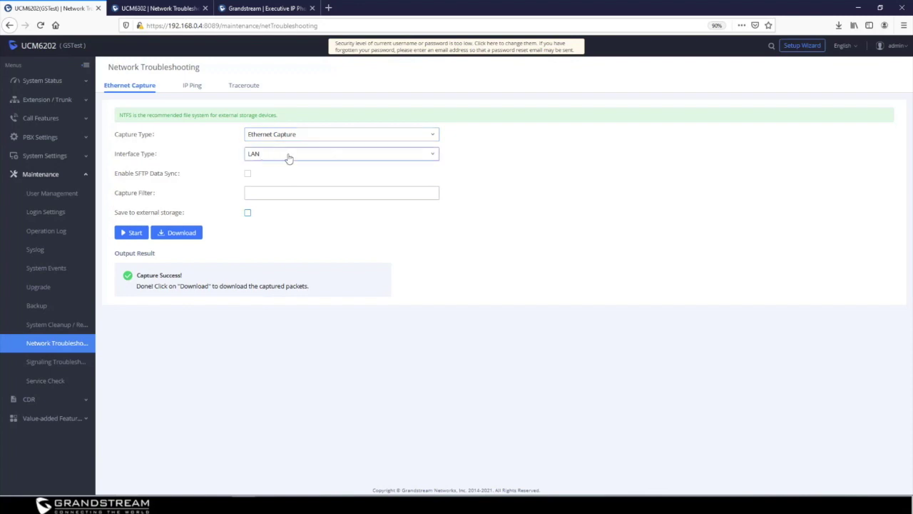
# Capture LAN packets, stop the capture, and save the capture file to disk
pyautogui.click(133, 234)
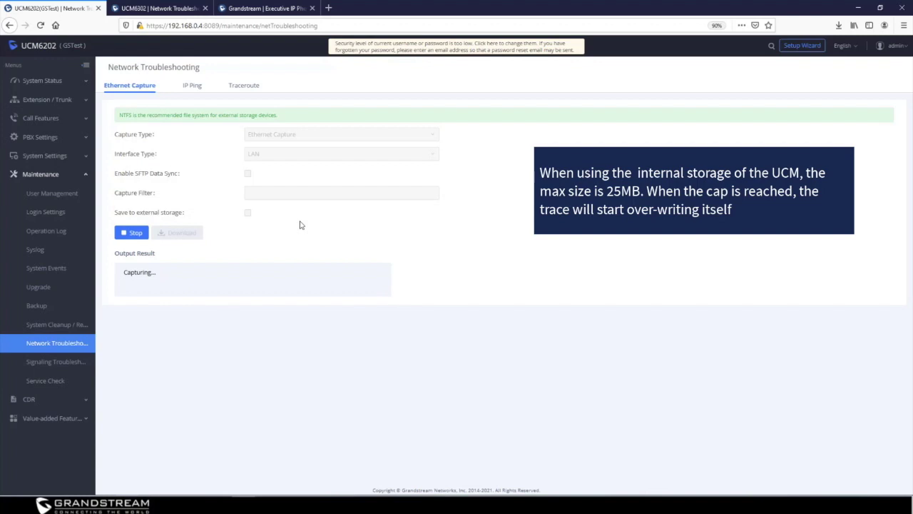
pyautogui.click(142, 233)
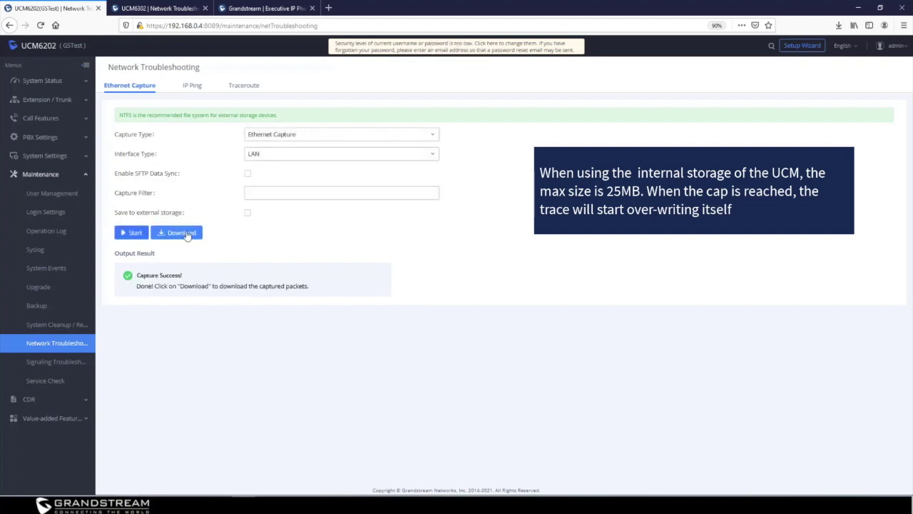
pyautogui.click(180, 235)
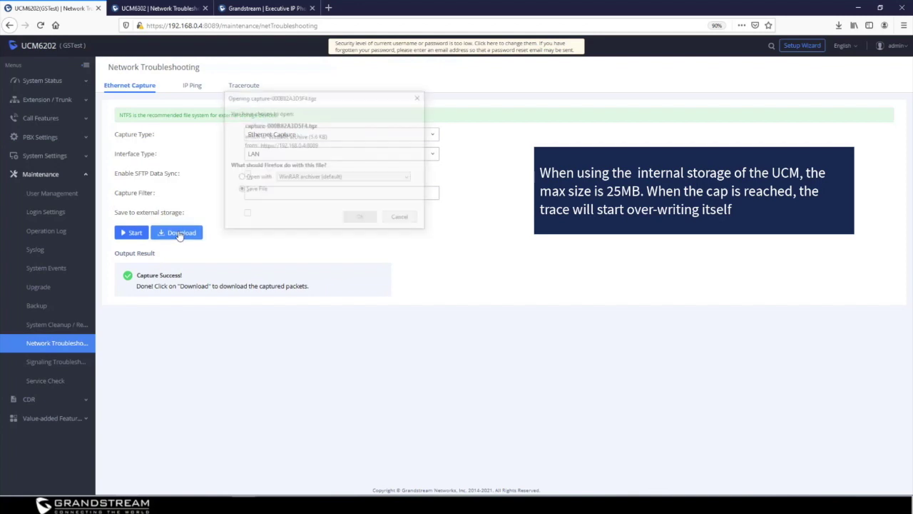
pyautogui.click(360, 216)
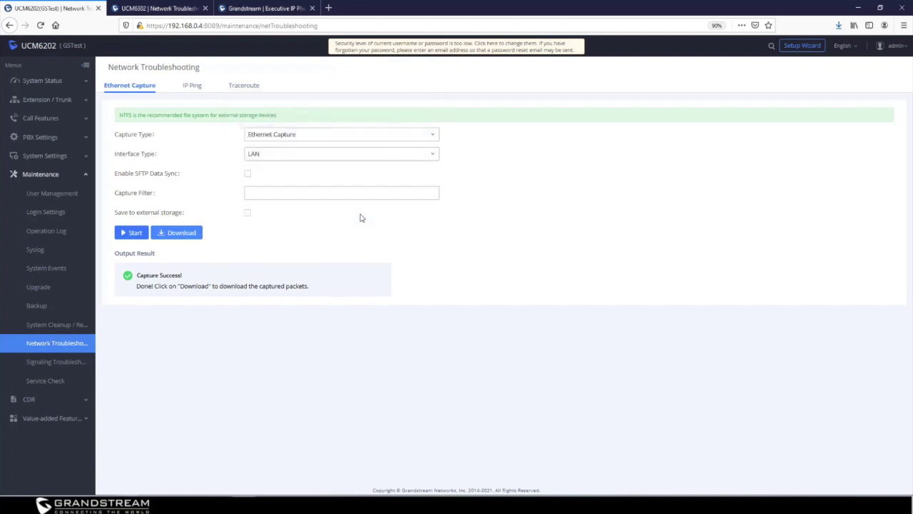
pyautogui.click(839, 25)
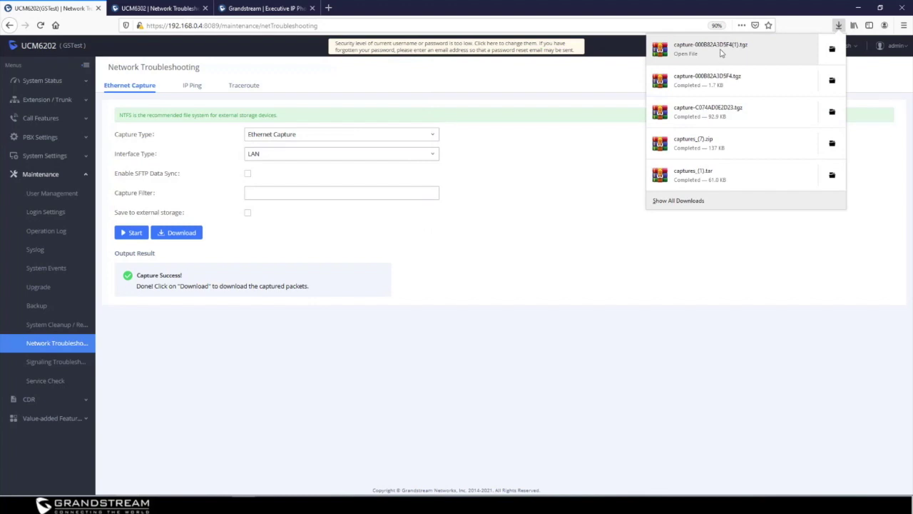
pyautogui.press('Escape')
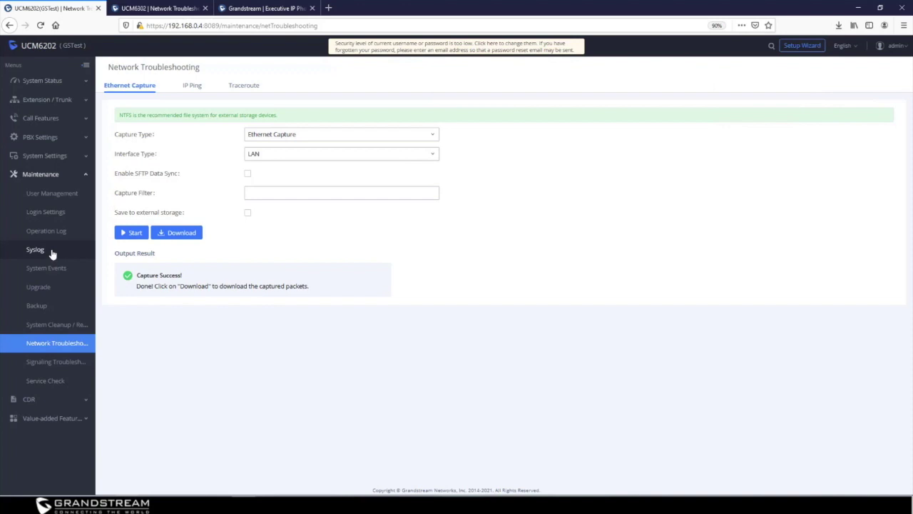
pyautogui.click(51, 254)
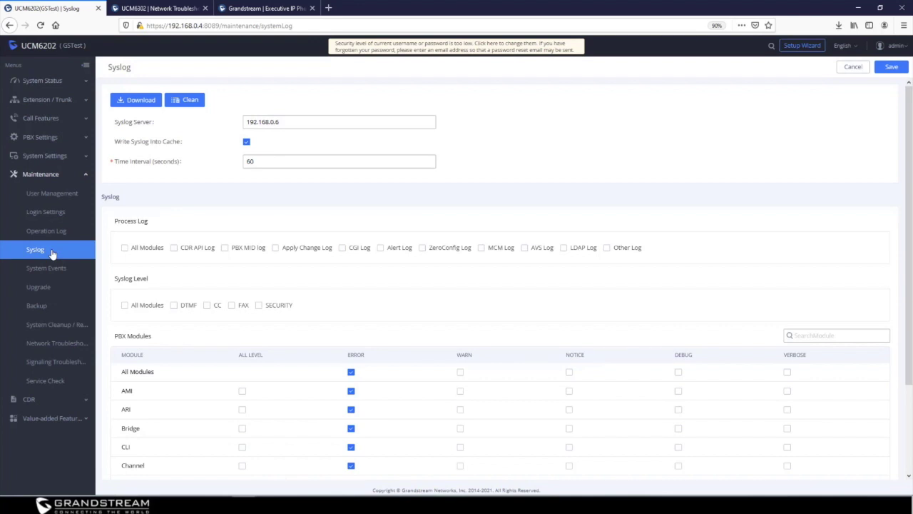
# Change the Syslog server from 192.168.0.6 to 192.168.0.1 and save
pyautogui.click(297, 121)
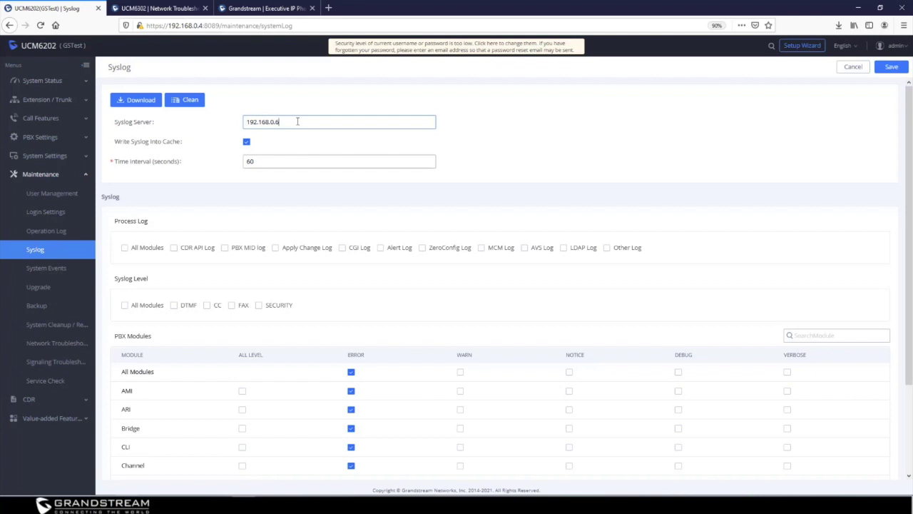
pyautogui.press('BackSpace')
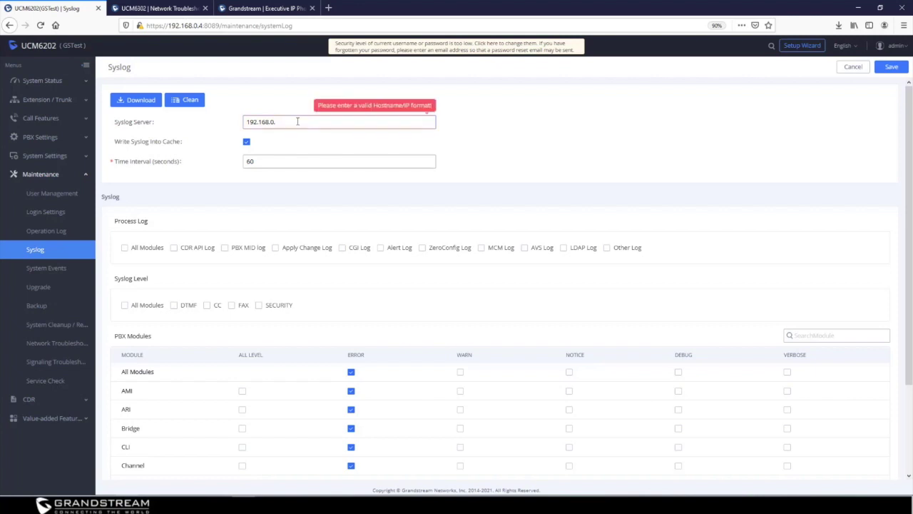
pyautogui.write('1')
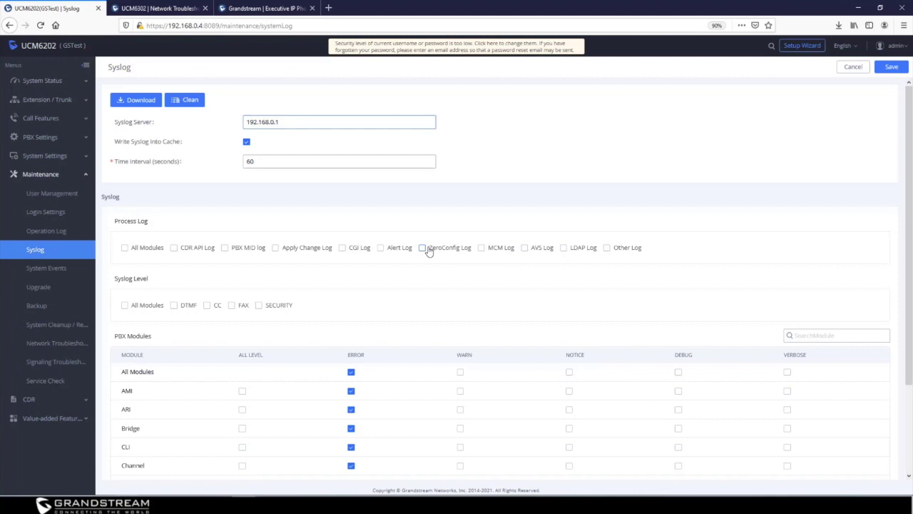
pyautogui.scroll(-2, 197, 380)
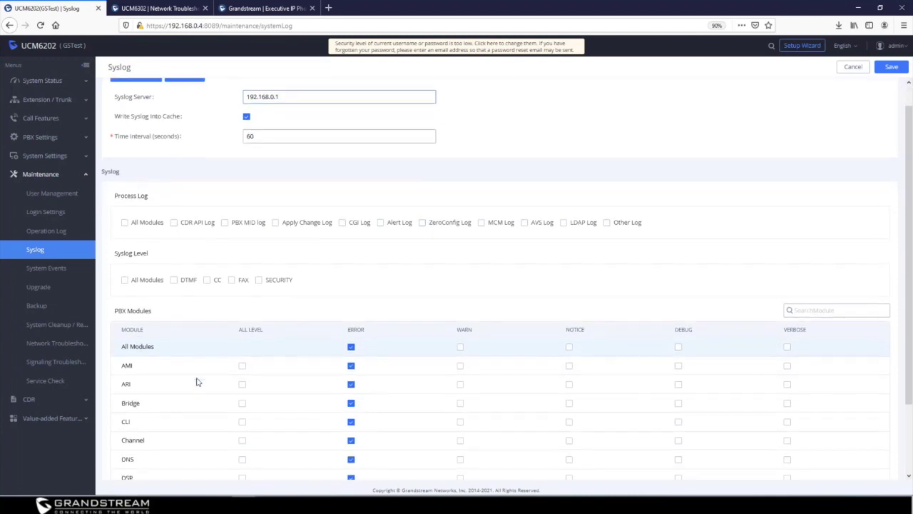
pyautogui.scroll(-1, 206, 382)
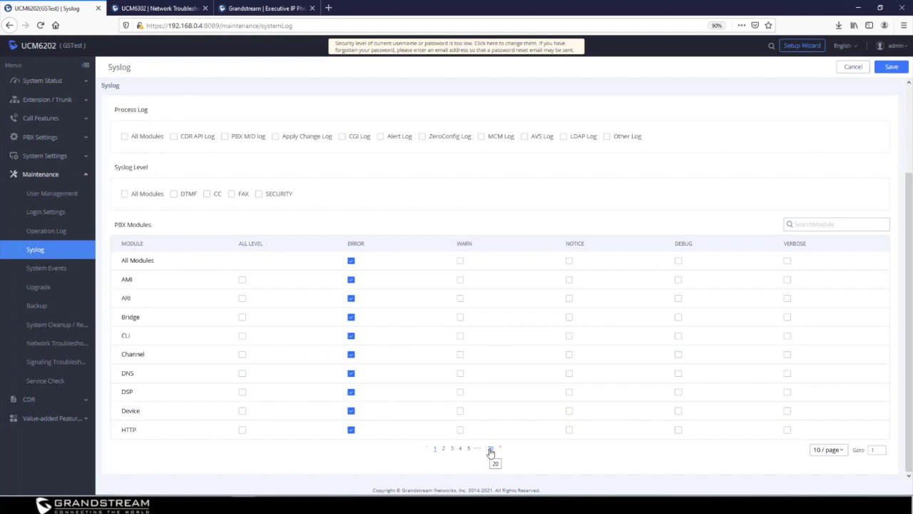
pyautogui.scroll(2, 491, 452)
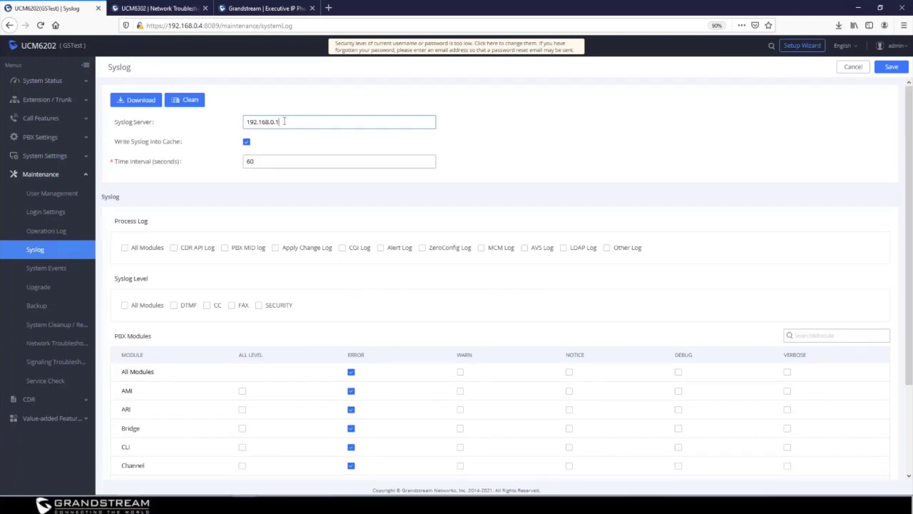
pyautogui.click(891, 66)
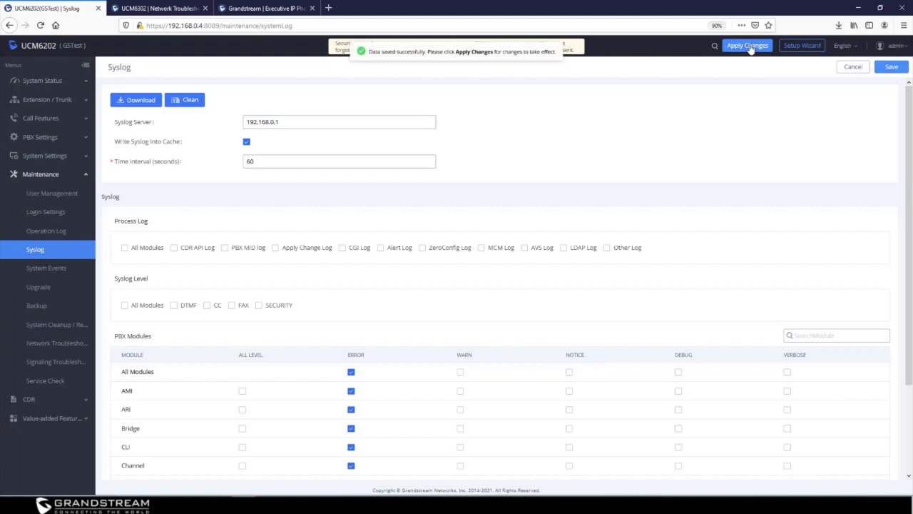
# Go back to the Network Troubleshooting page from the Maintenance sidebar
pyautogui.click(53, 347)
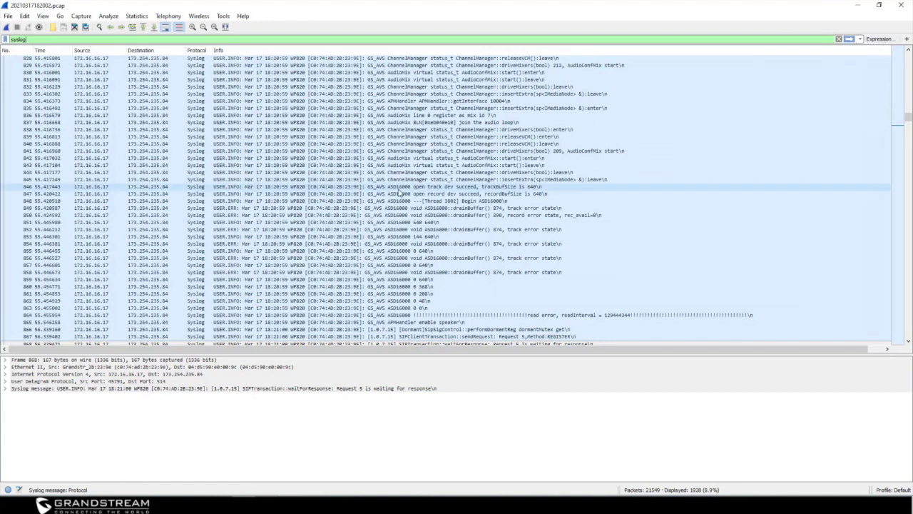
# Replace the syslog display filter with dns so only DNS packets are shown
pyautogui.doubleClick(18, 40)
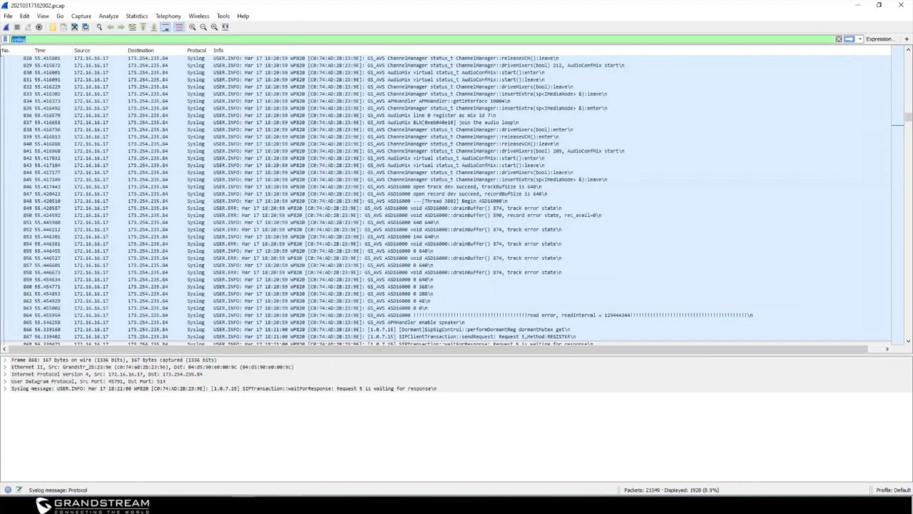
pyautogui.write('dns')
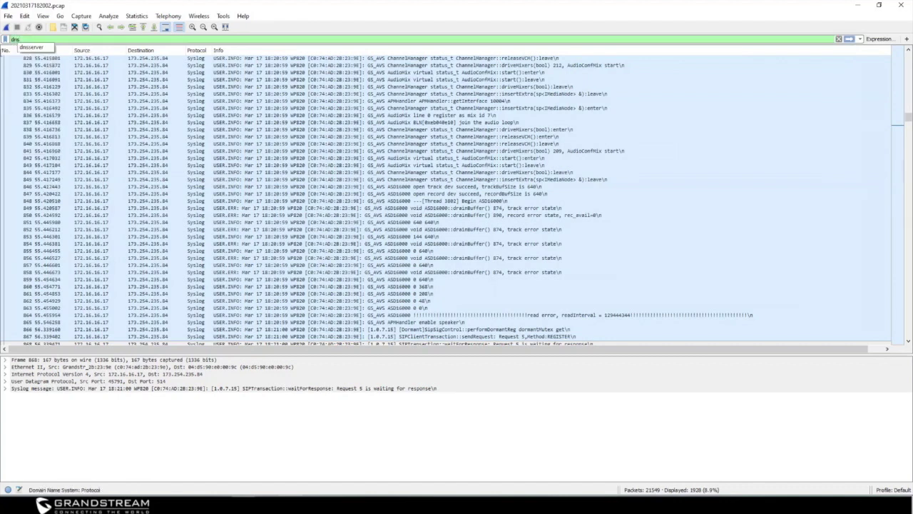
pyautogui.press('Return')
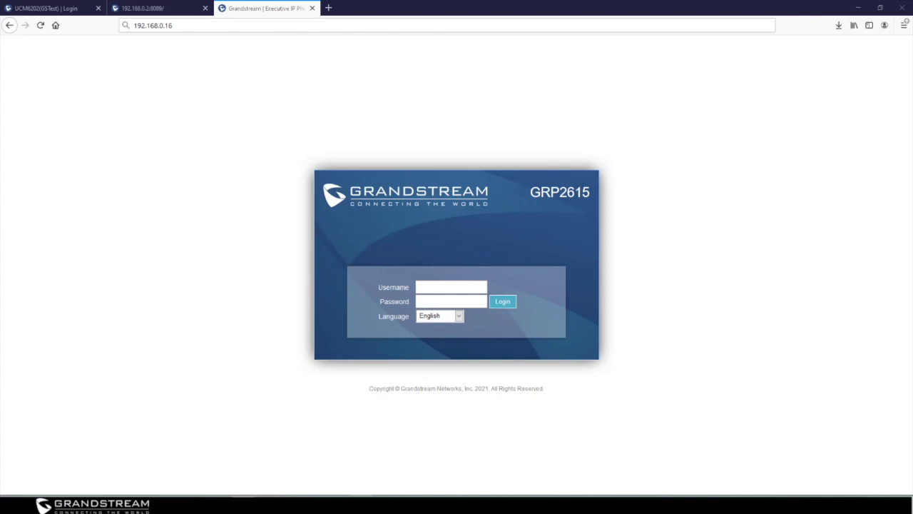
# Log in to the GRP2615 web UI with the administrator username and password
pyautogui.click(440, 289)
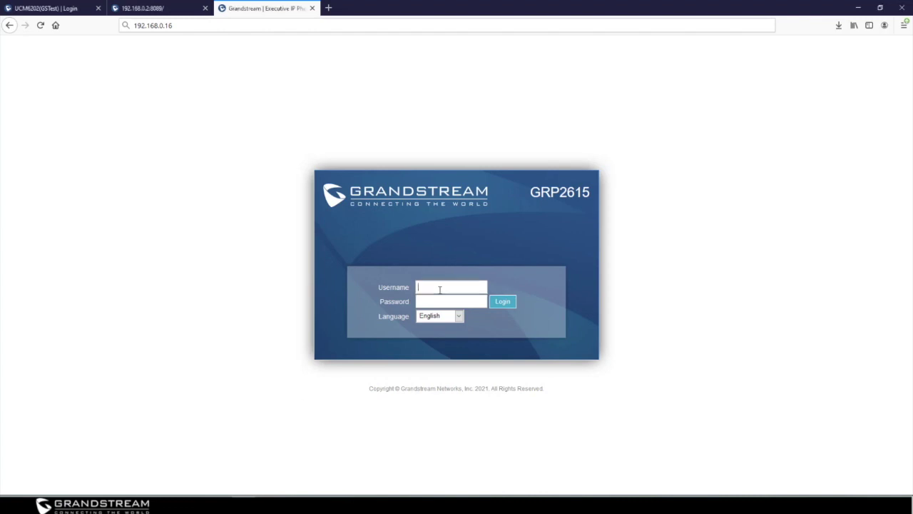
pyautogui.write('admin')
pyautogui.press('Tab')
pyautogui.write('admin')
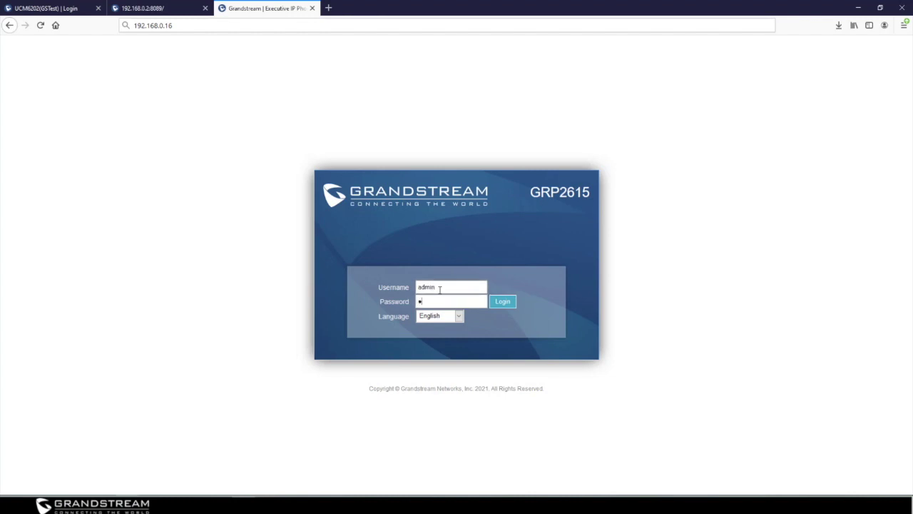
pyautogui.press('Return')
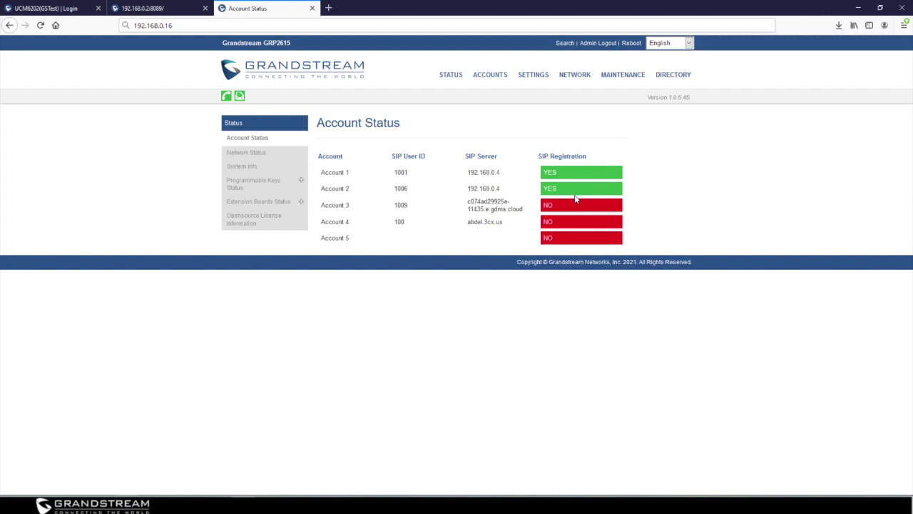
pyautogui.click(241, 168)
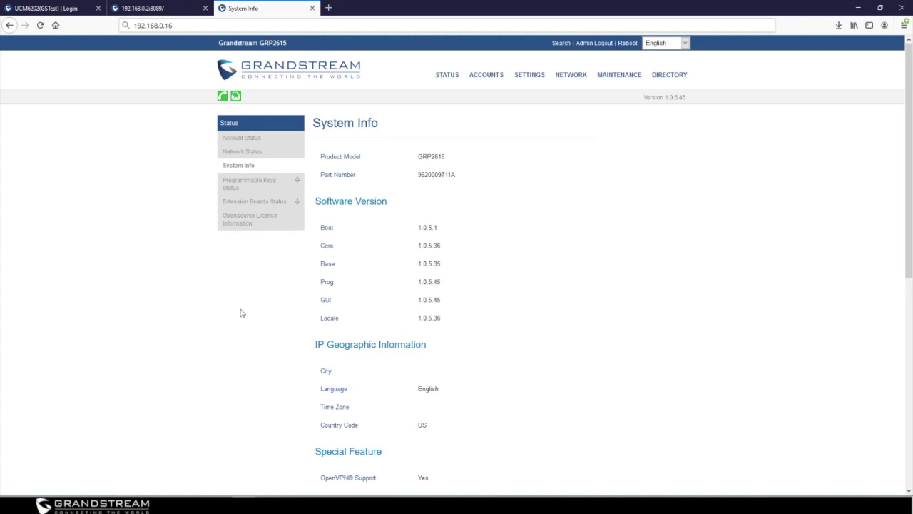
pyautogui.scroll(-5, 242, 313)
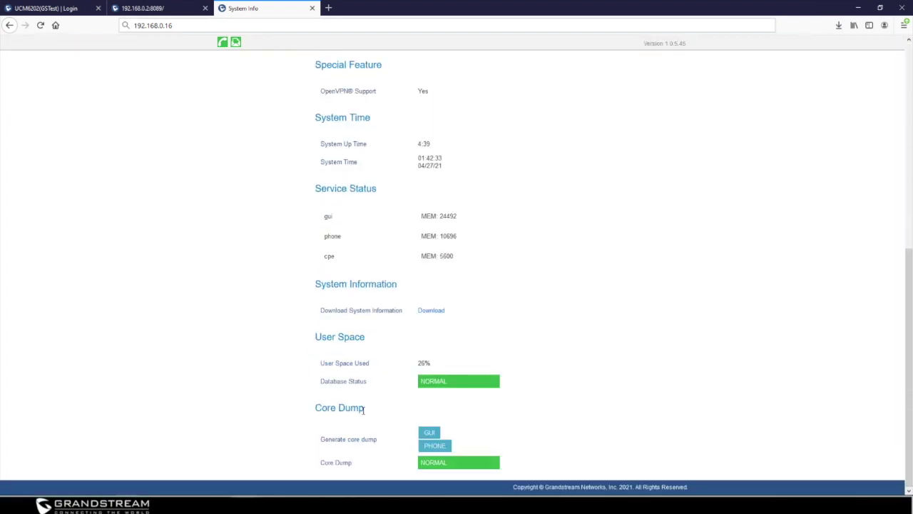
pyautogui.moveTo(363, 409); pyautogui.dragTo(317, 412)
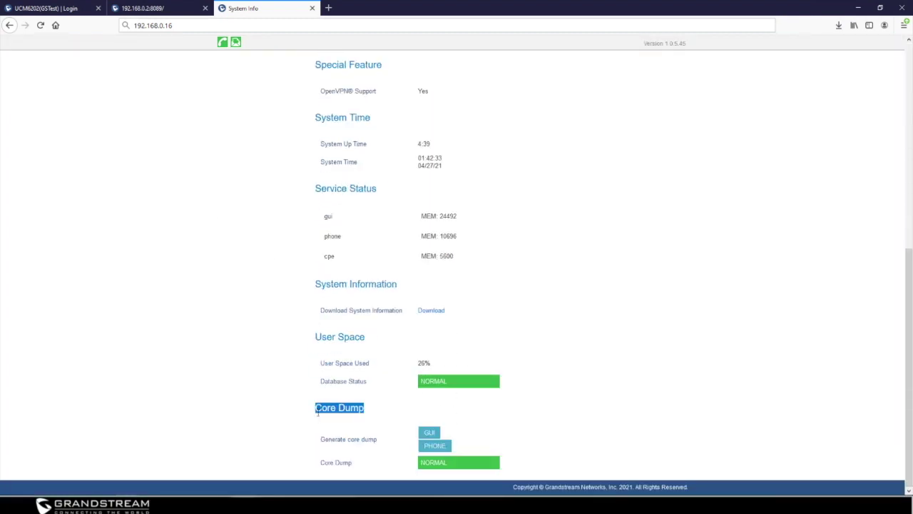
pyautogui.click(689, 368)
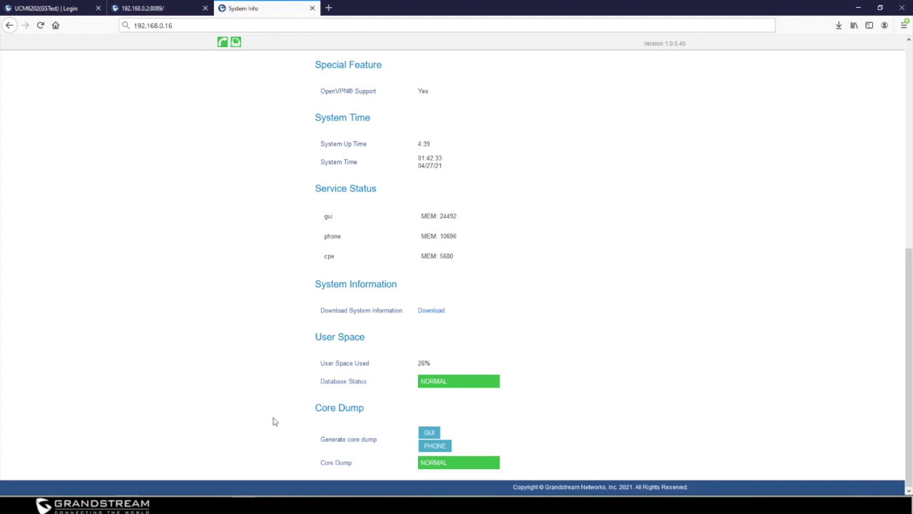
pyautogui.moveTo(360, 430)
pyautogui.scroll(5, 518, 328)
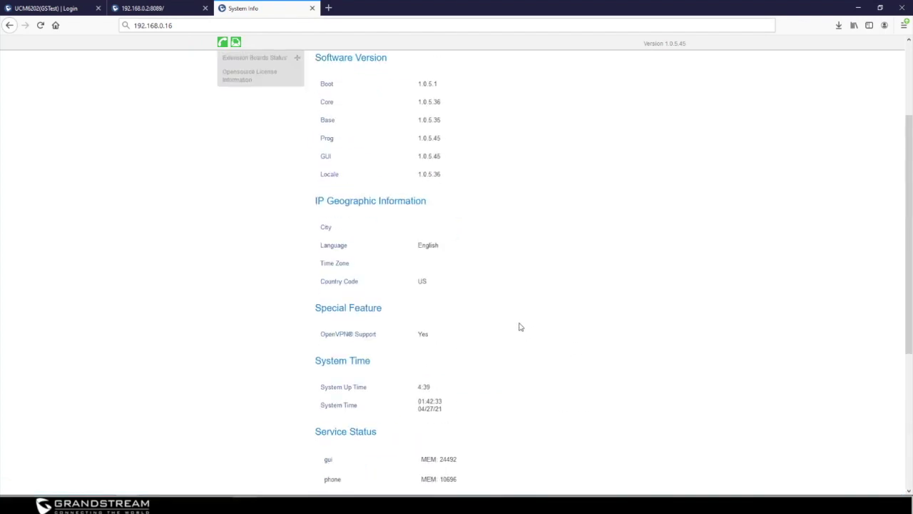
pyautogui.moveTo(615, 76)
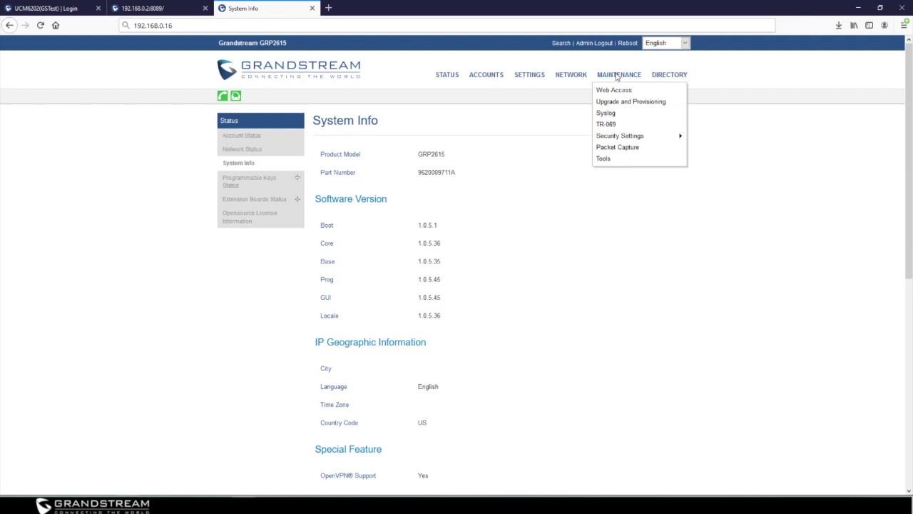
# Go to MAINTENANCE > Tools > Packet Capture on the phone
pyautogui.click(612, 159)
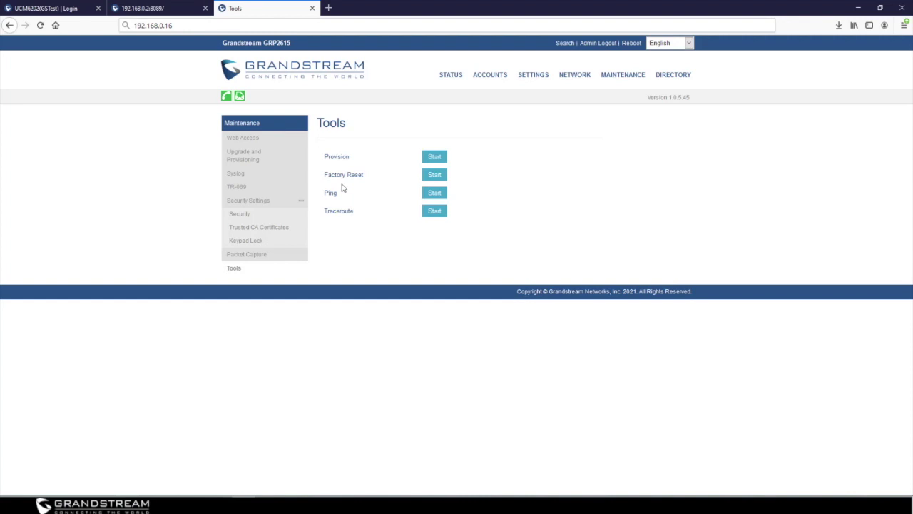
pyautogui.click(256, 257)
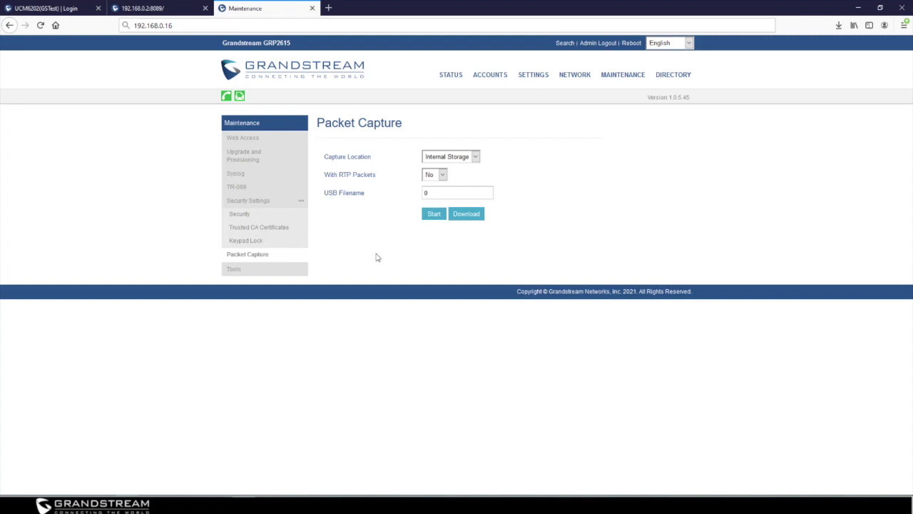
# Start a packet capture to Internal Storage with RTP Packets set to Yes
pyautogui.click(448, 159)
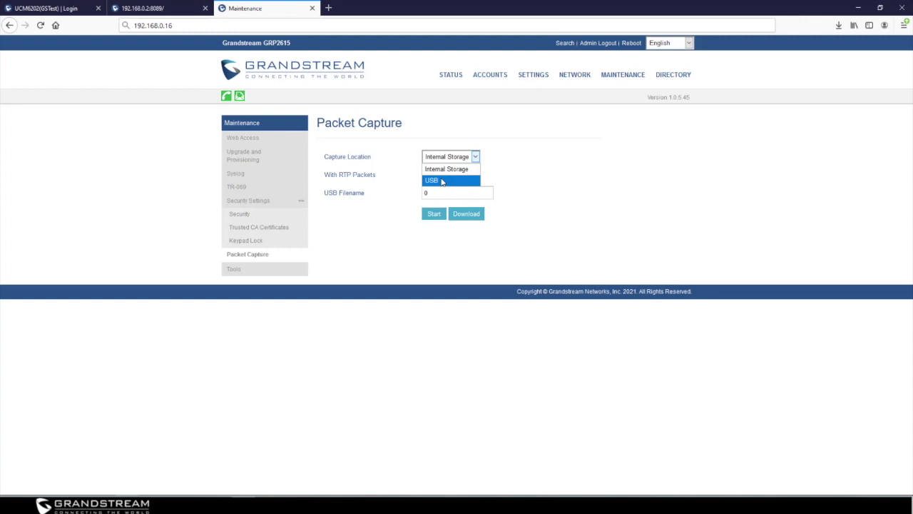
pyautogui.click(441, 173)
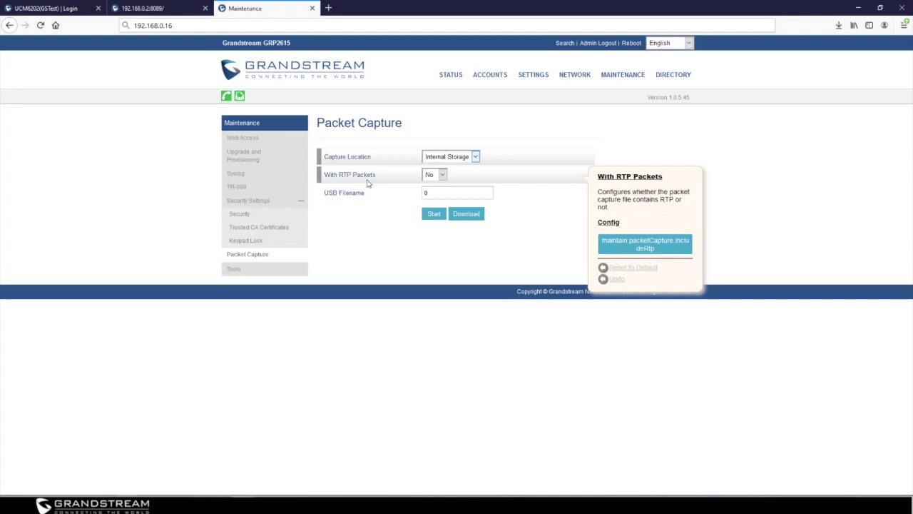
pyautogui.click(428, 175)
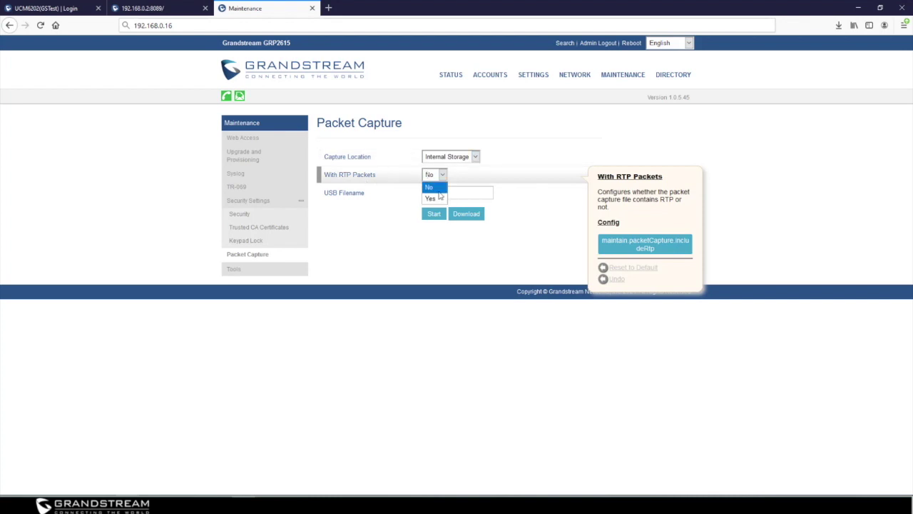
pyautogui.click(440, 197)
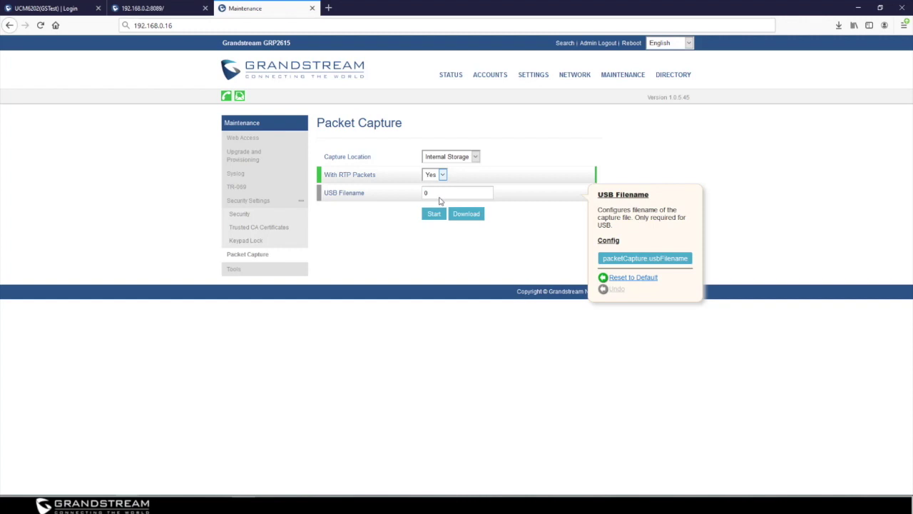
pyautogui.doubleClick(439, 200)
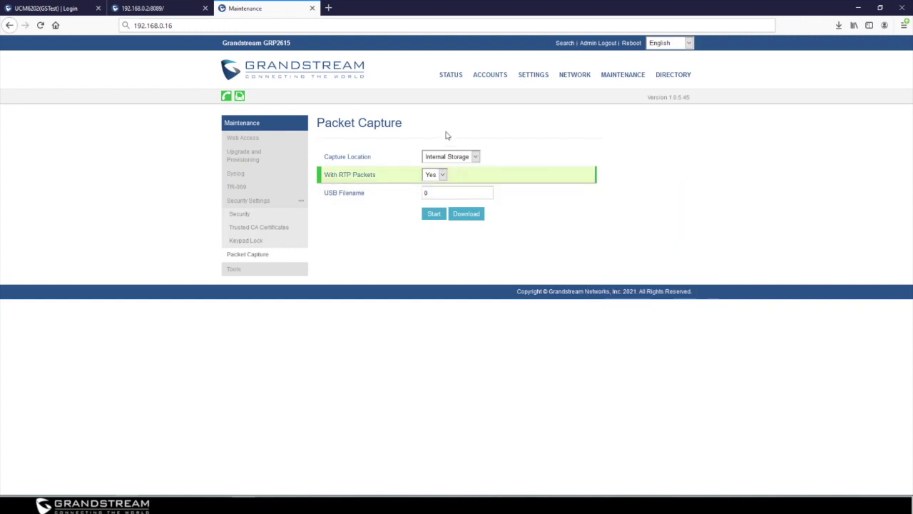
pyautogui.click(448, 156)
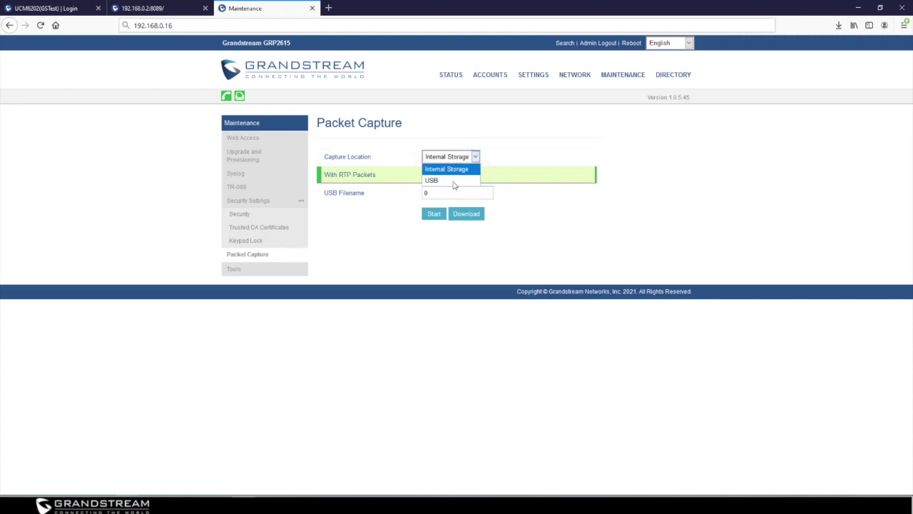
pyautogui.click(544, 228)
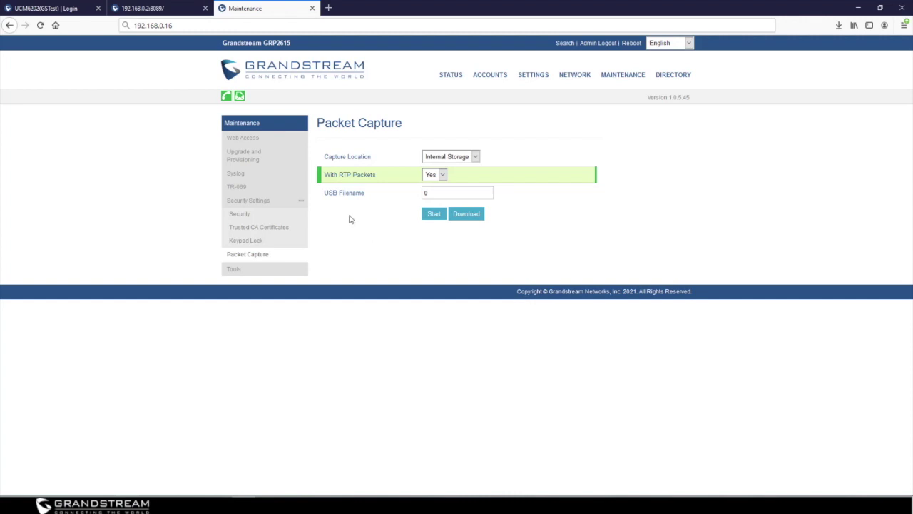
pyautogui.moveTo(453, 162)
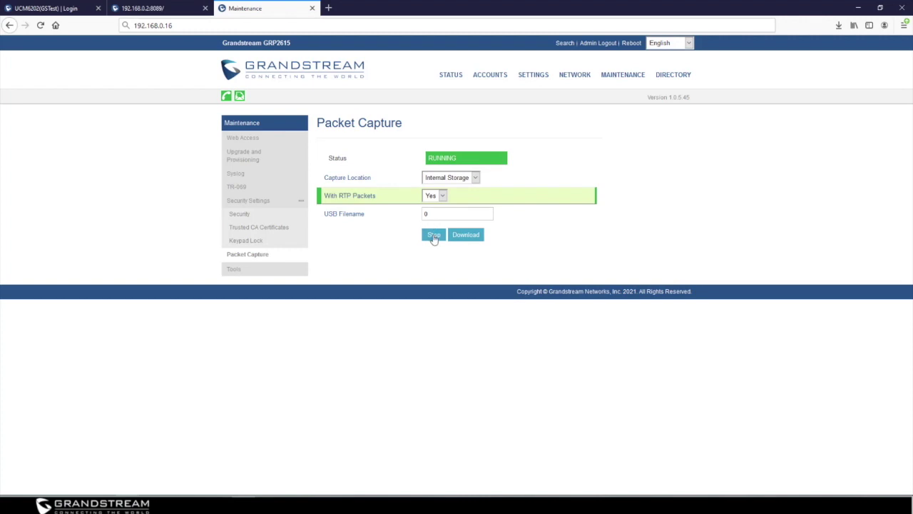
# Stop the capture, download captures.tar, and go to the Syslog page
pyautogui.click(433, 238)
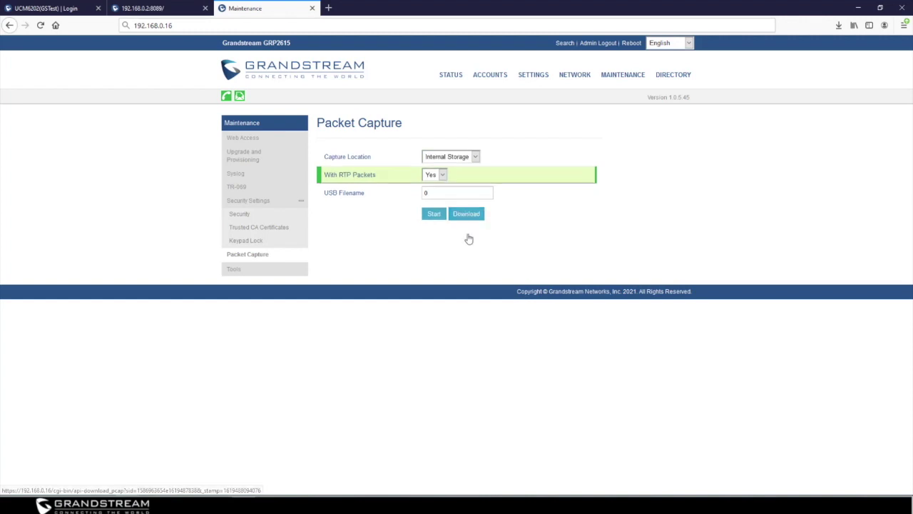
pyautogui.click(468, 214)
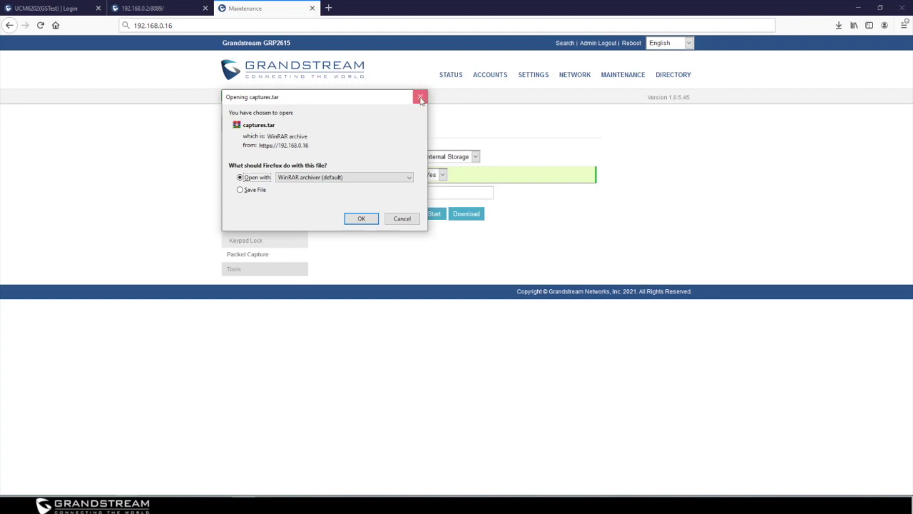
pyautogui.click(420, 97)
pyautogui.click(236, 176)
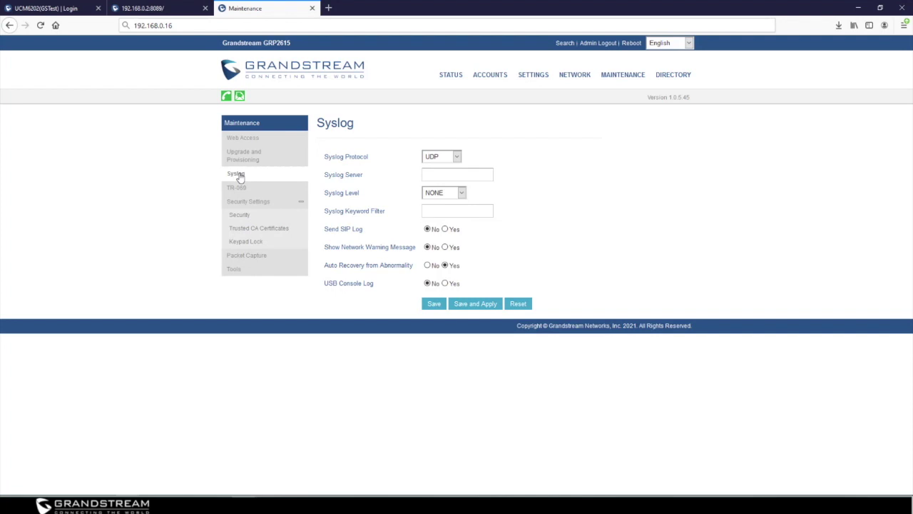
pyautogui.click(445, 163)
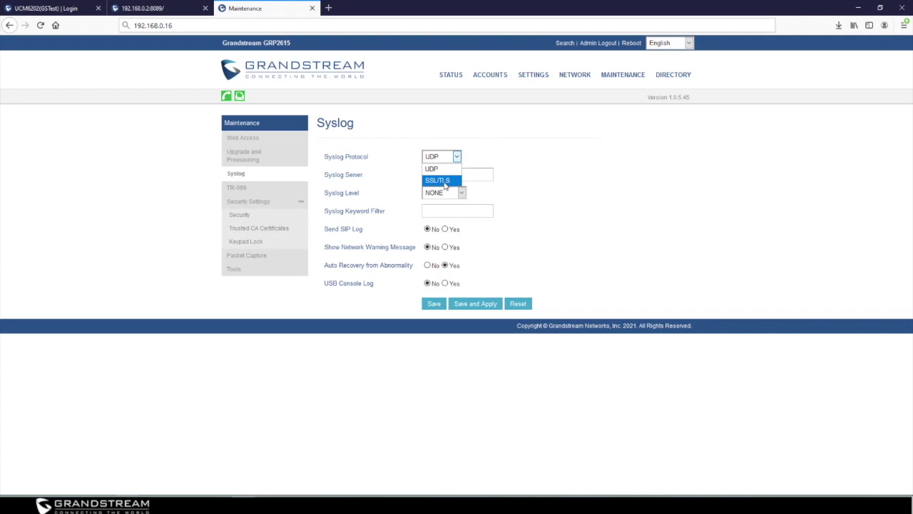
pyautogui.click(445, 182)
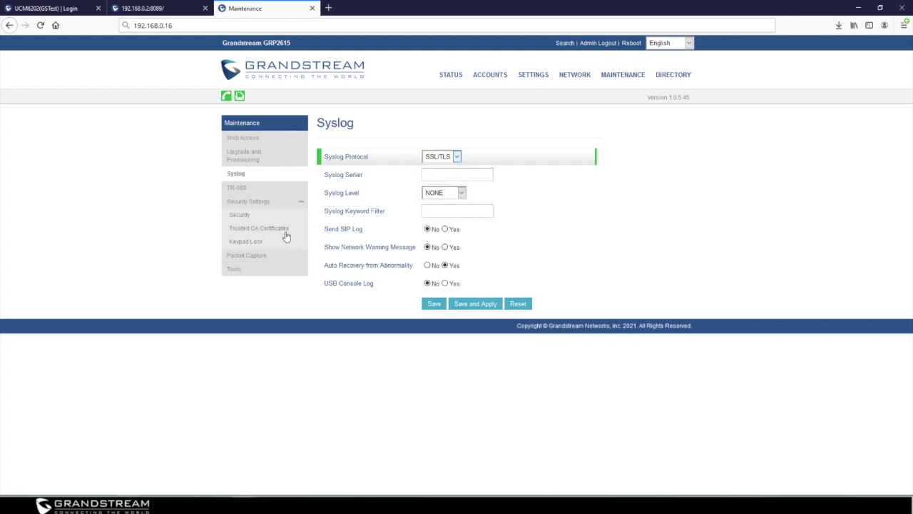
pyautogui.moveTo(442, 157)
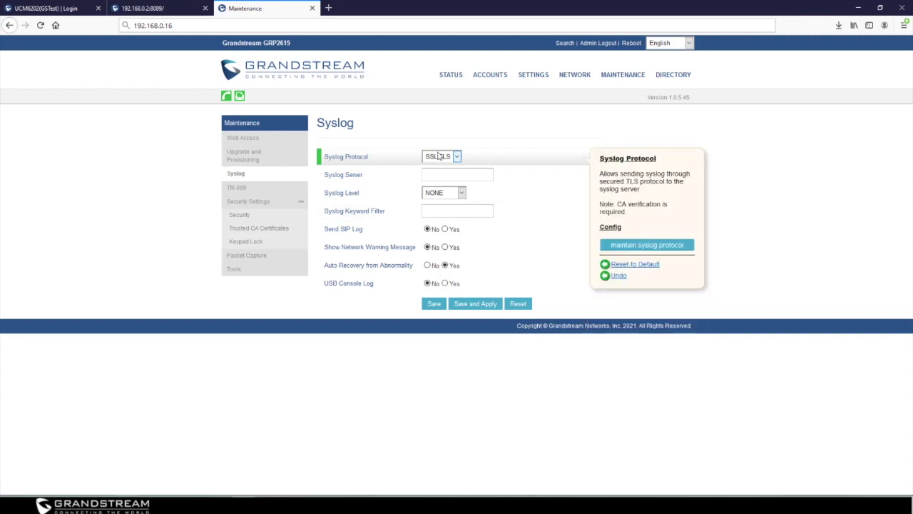
pyautogui.click(442, 157)
pyautogui.click(443, 170)
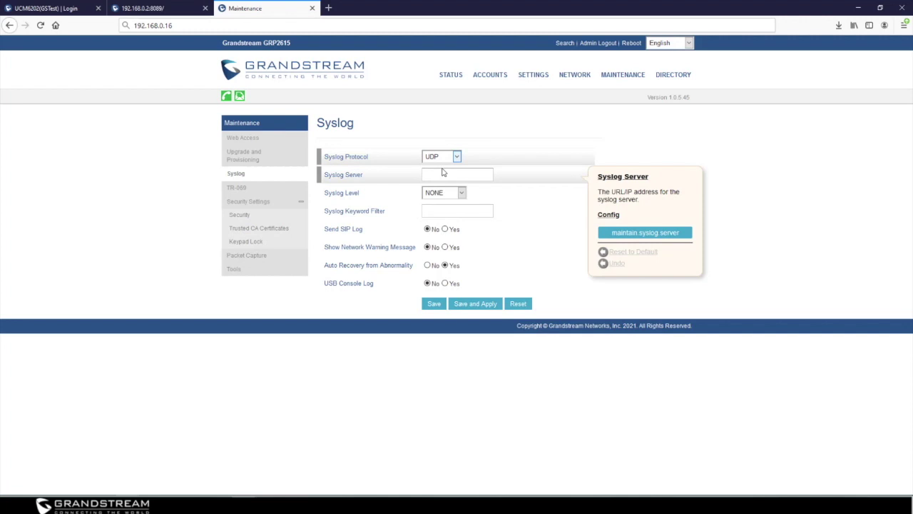
pyautogui.click(447, 175)
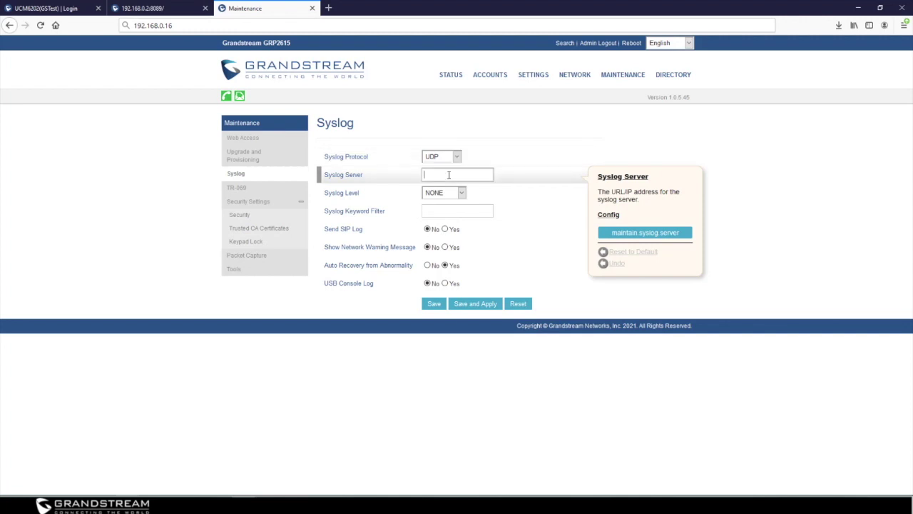
# Set syslog server 192.168.0.1, level DEBUG, Send SIP Log Yes, and save and apply
pyautogui.write('192.1')
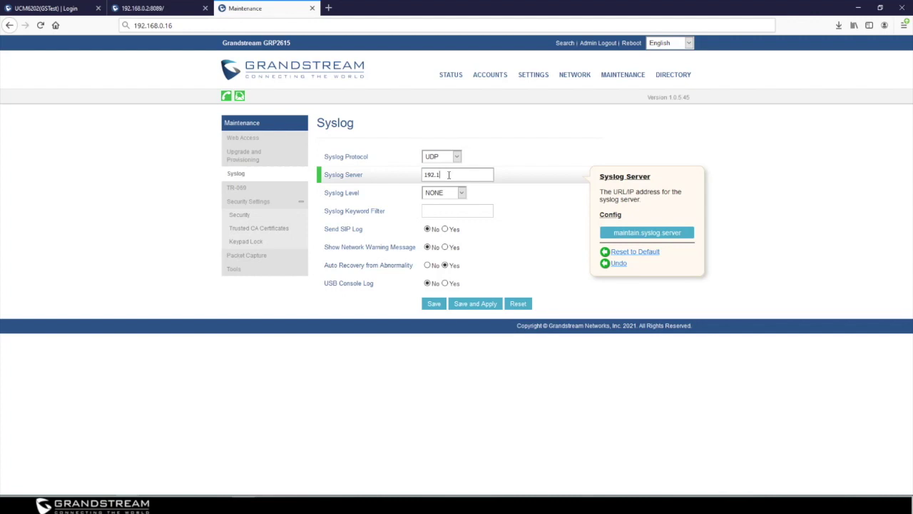
pyautogui.write('68.0.1')
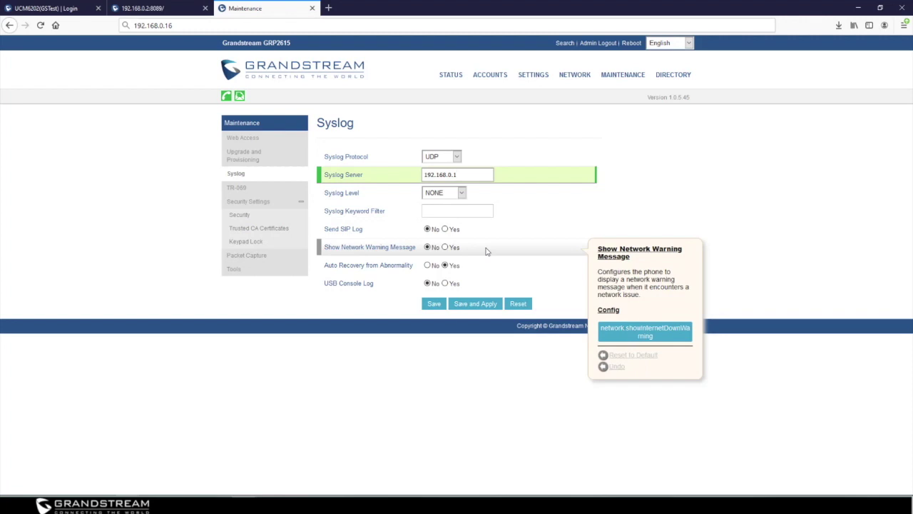
pyautogui.click(451, 193)
pyautogui.click(442, 217)
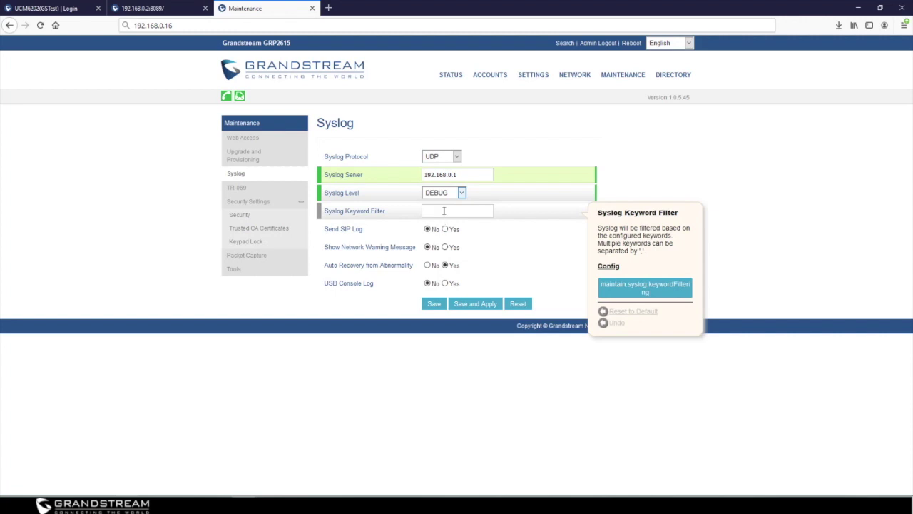
pyautogui.click(444, 210)
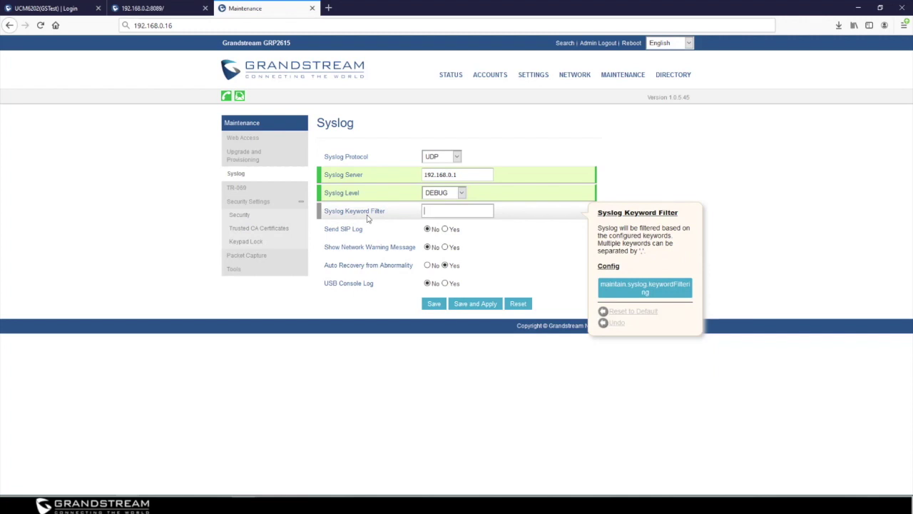
pyautogui.click(444, 229)
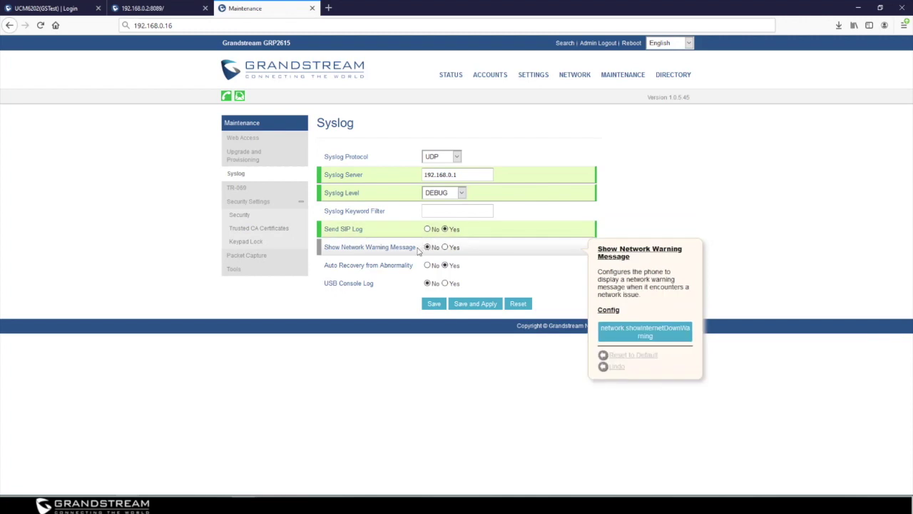
pyautogui.click(483, 306)
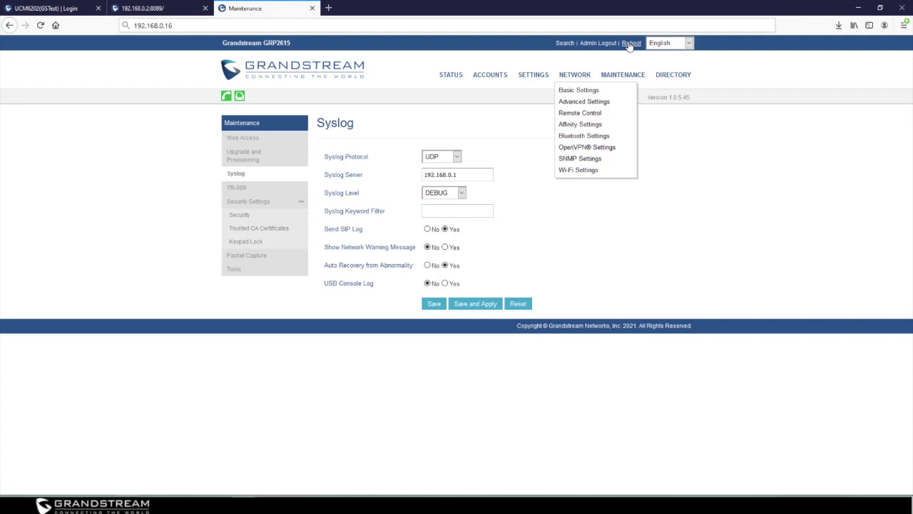
pyautogui.click(237, 259)
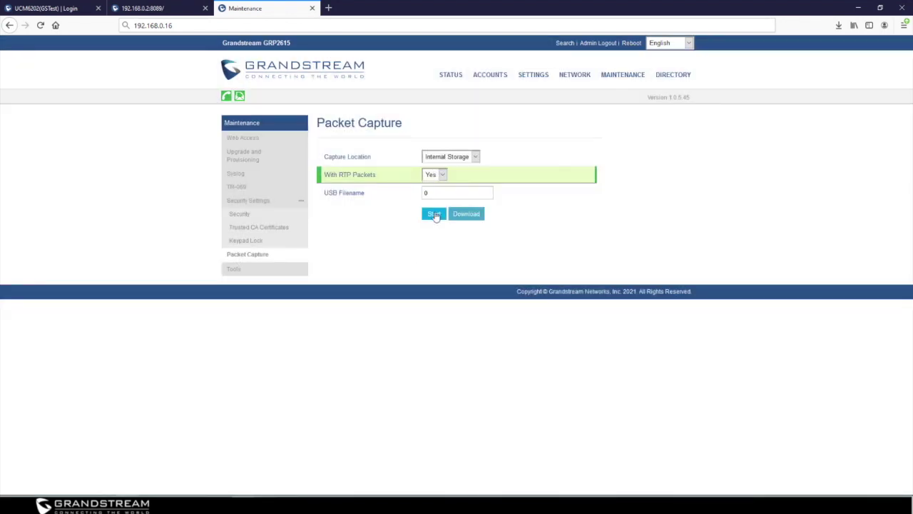